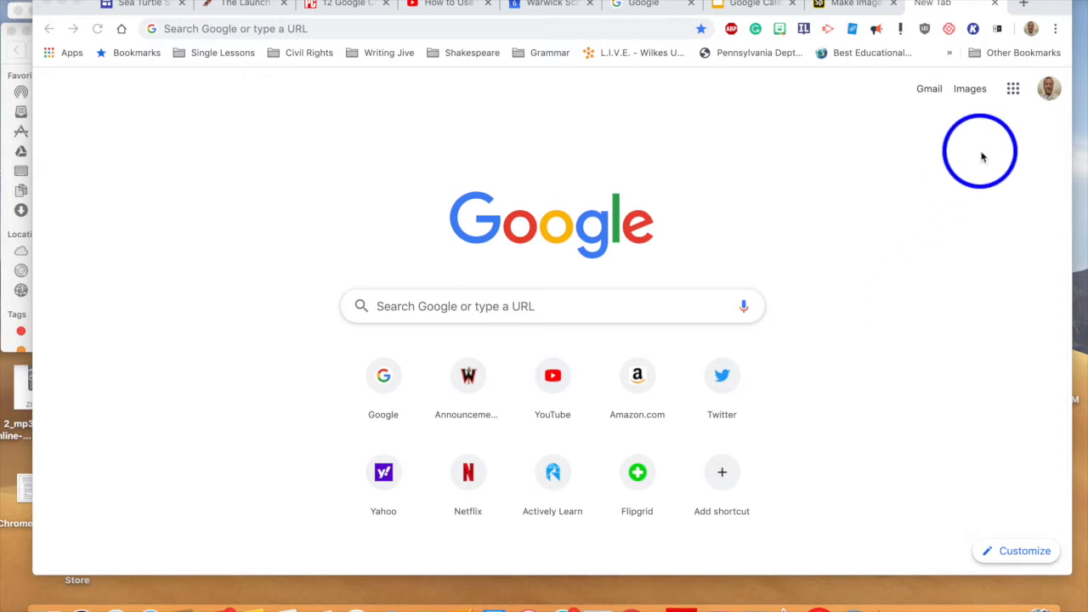
Step: Open the Google apps grid from Chrome's new tab page
click(1019, 93)
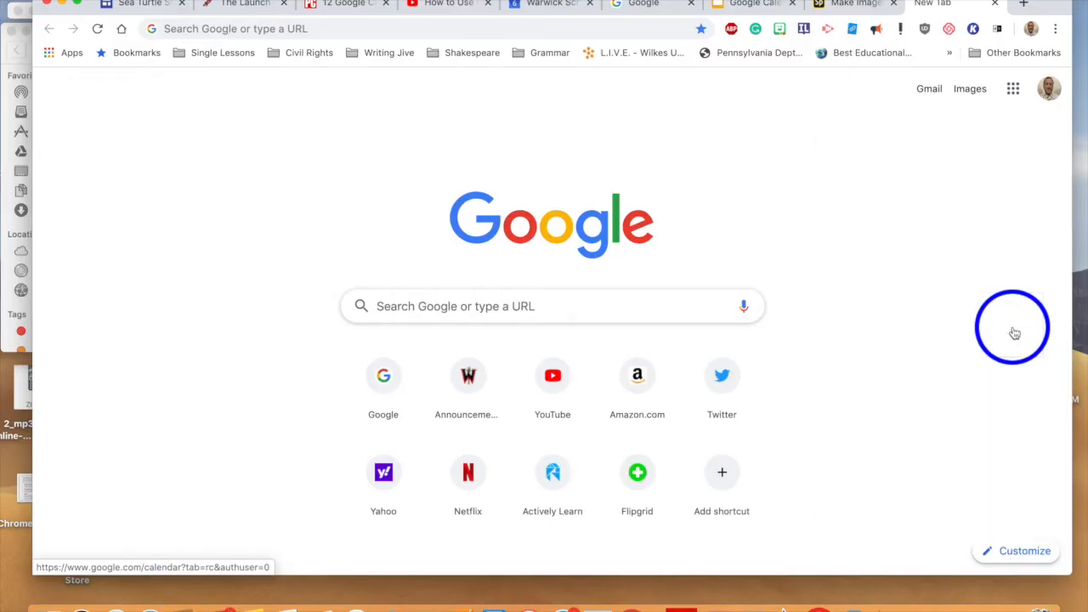
Step: Launch Google Calendar from the apps list, showing November 2019 by month
click(1012, 330)
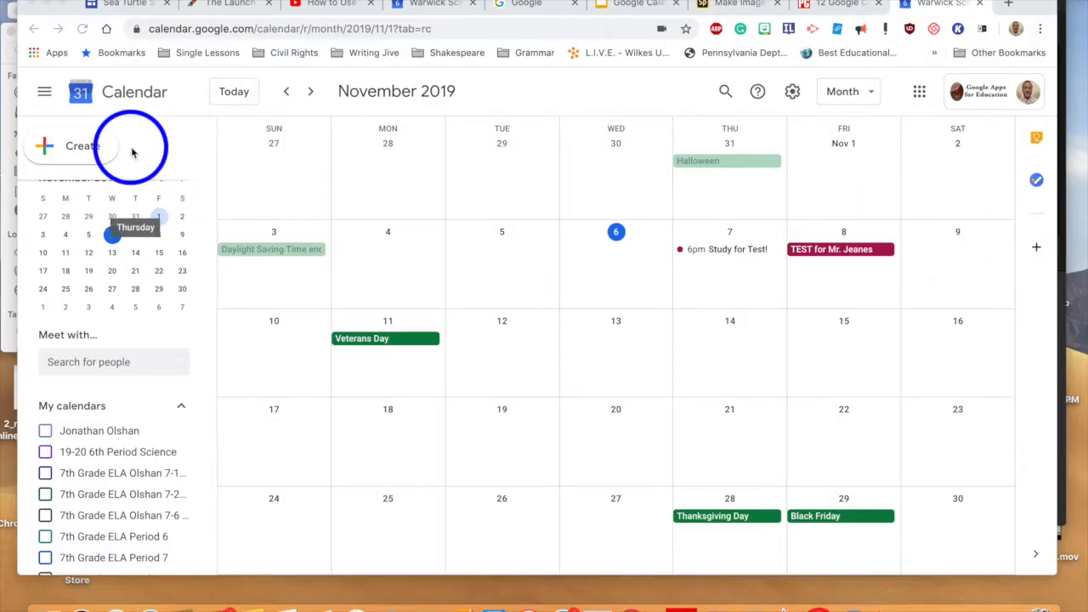
Step: Hide the first two 7th Grade ELA calendars from the My calendars list
scroll(170, 421, down, 3)
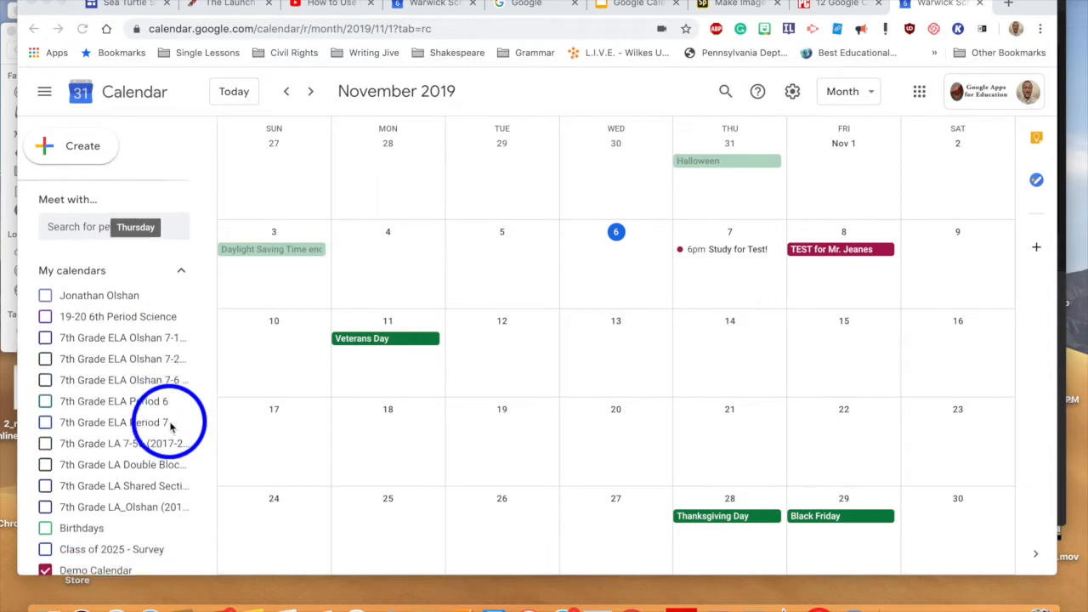
scroll(156, 416, down, 4)
scroll(153, 419, down, 1)
scroll(153, 418, up, 4)
scroll(153, 418, up, 1)
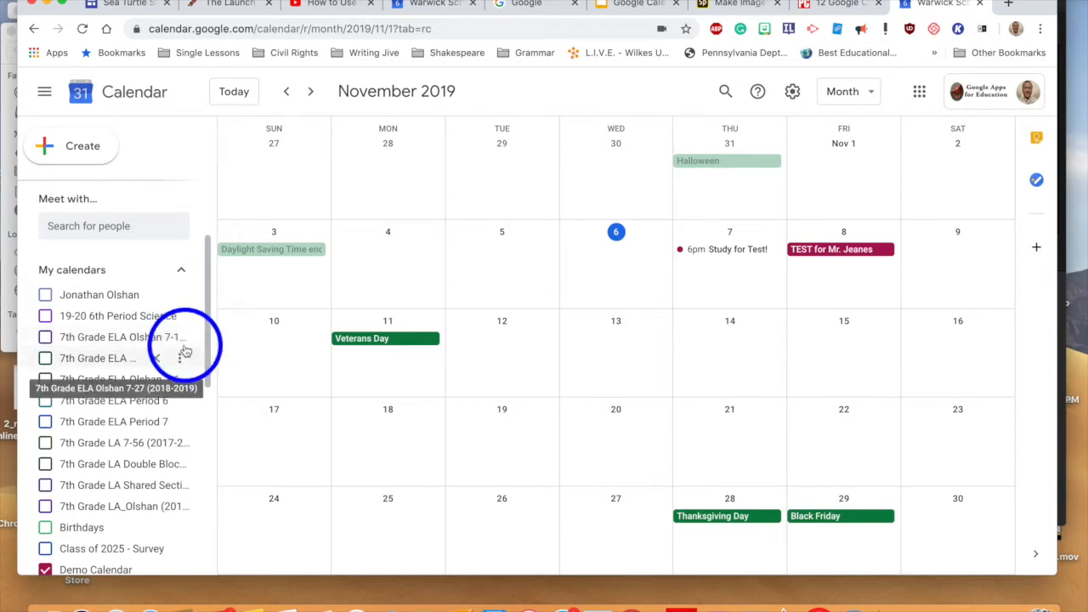
click(180, 338)
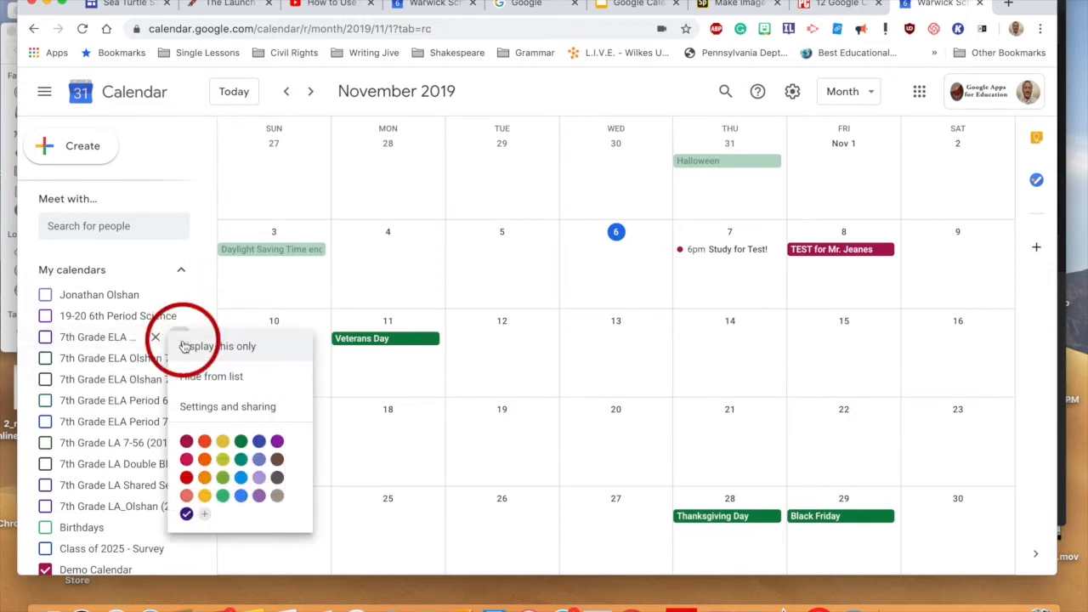
click(210, 379)
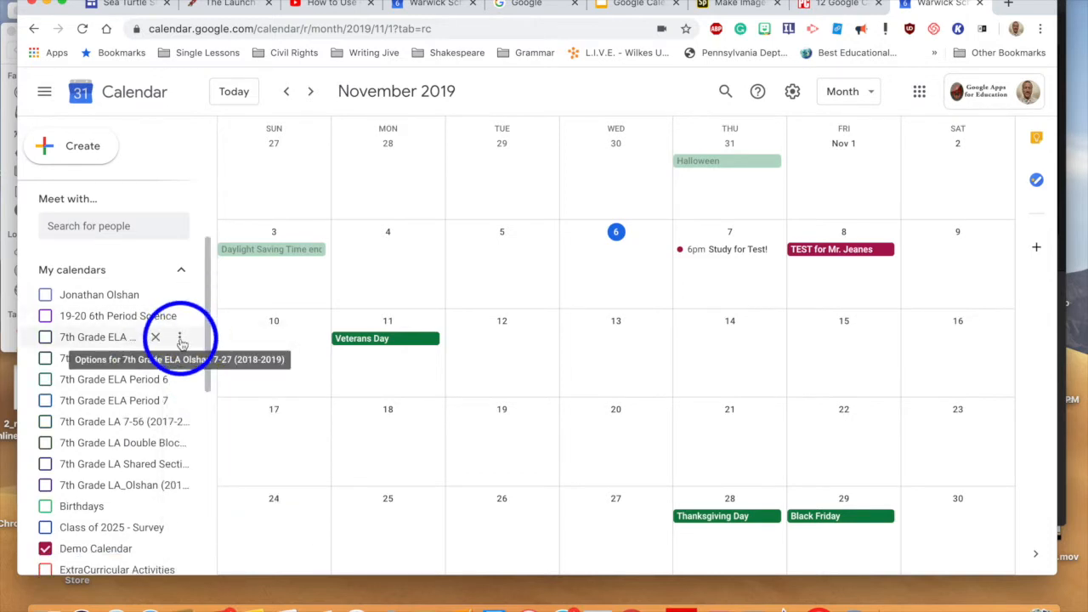
click(180, 338)
click(210, 377)
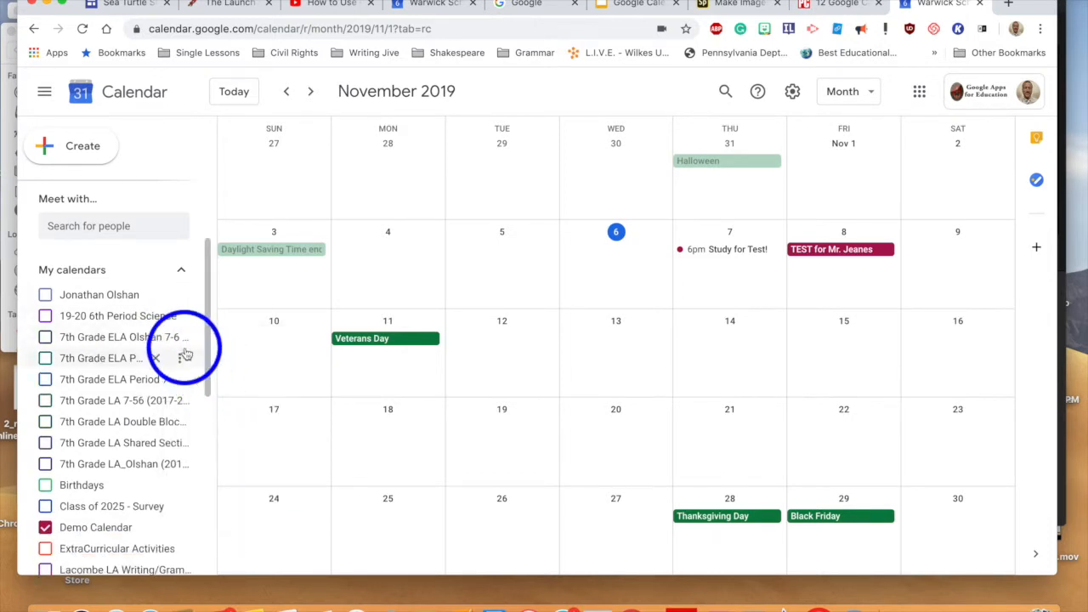
Step: Hide another 7th Grade ELA calendar, ELA Period 7, and the 7th Grade LA calendar
click(181, 338)
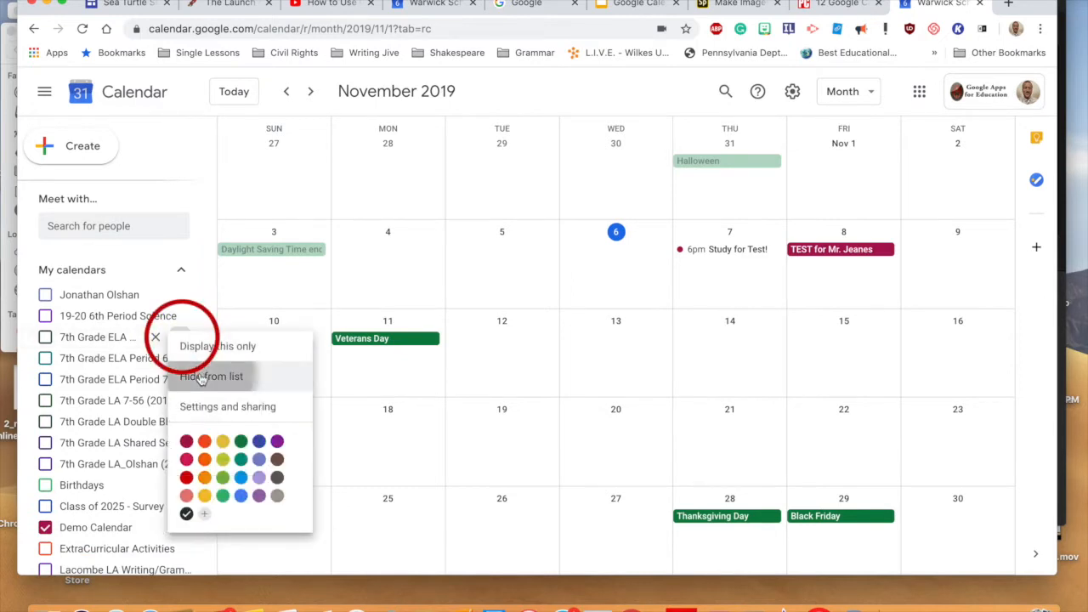
click(201, 377)
click(180, 358)
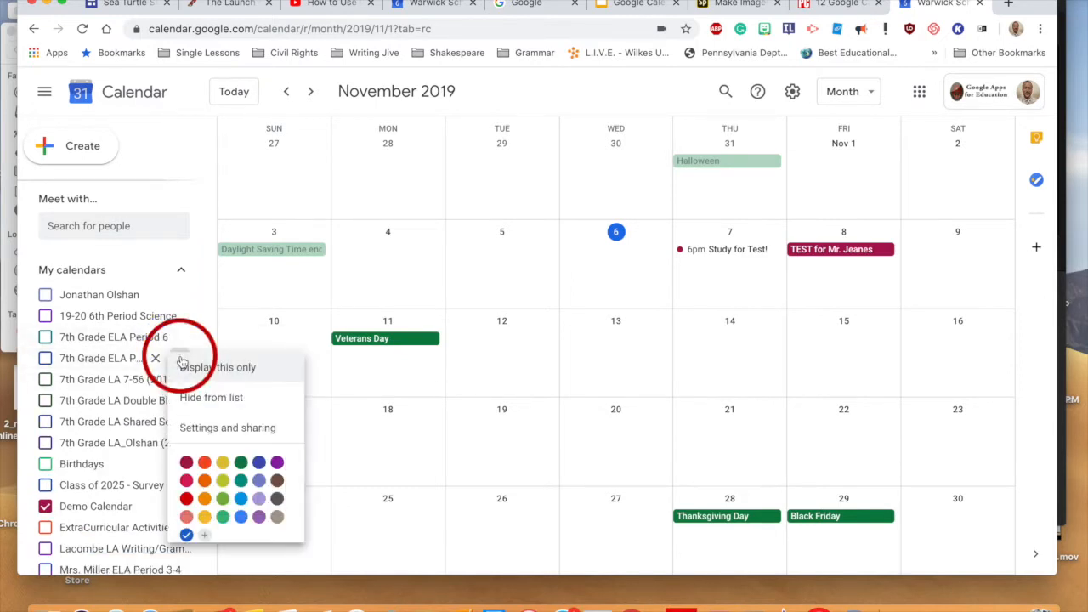
click(201, 397)
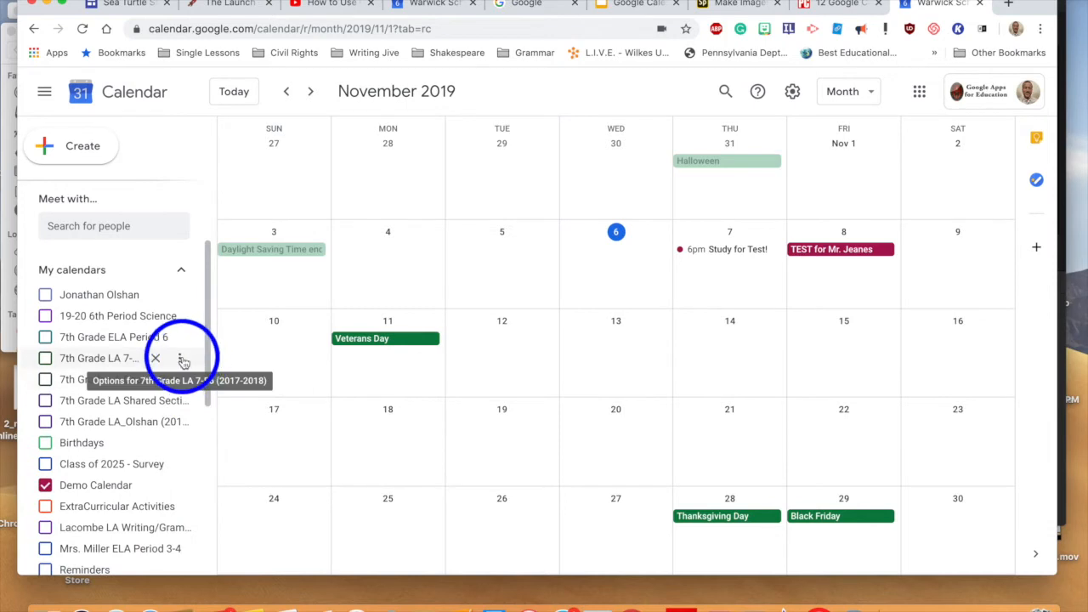
click(182, 359)
click(217, 400)
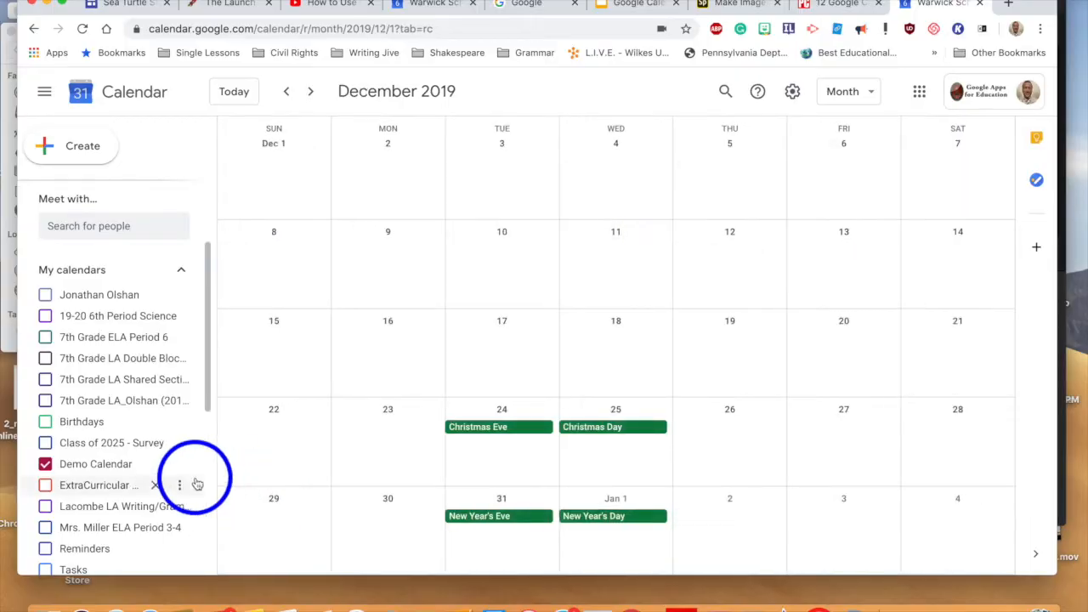
Step: Advance the month view to December 2019
scroll(197, 484, down, 1)
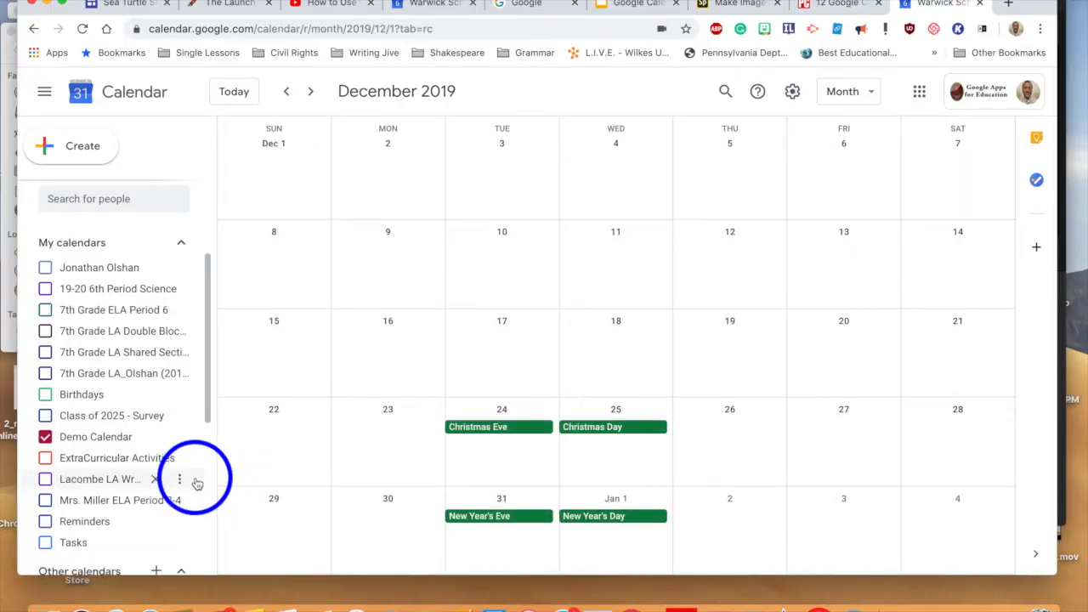
Step: In Settings, unhide two 7th Grade ELA calendars so they show in the list again
click(792, 95)
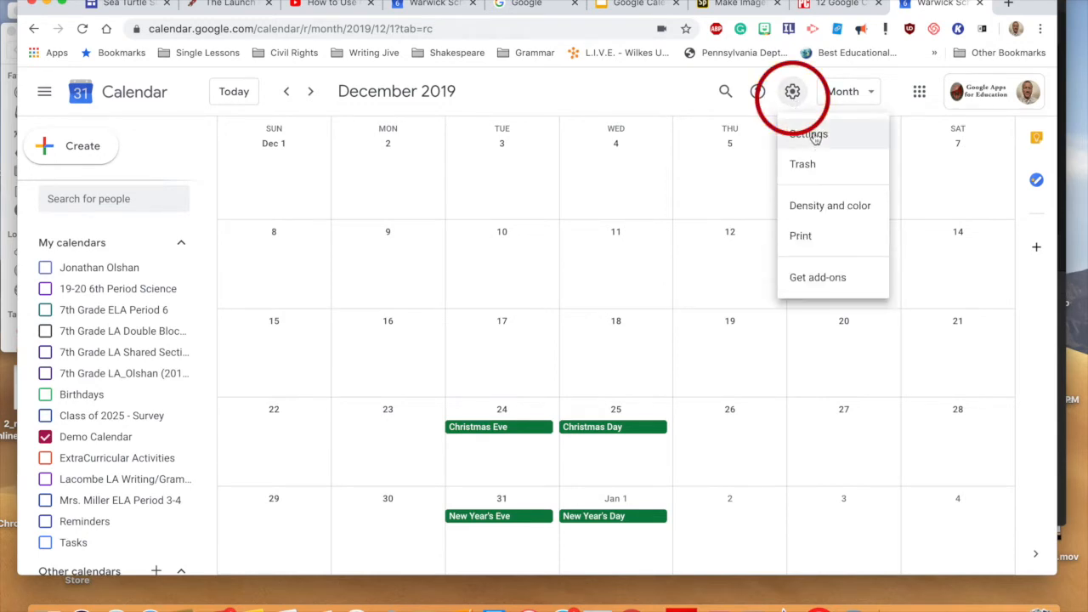
click(808, 136)
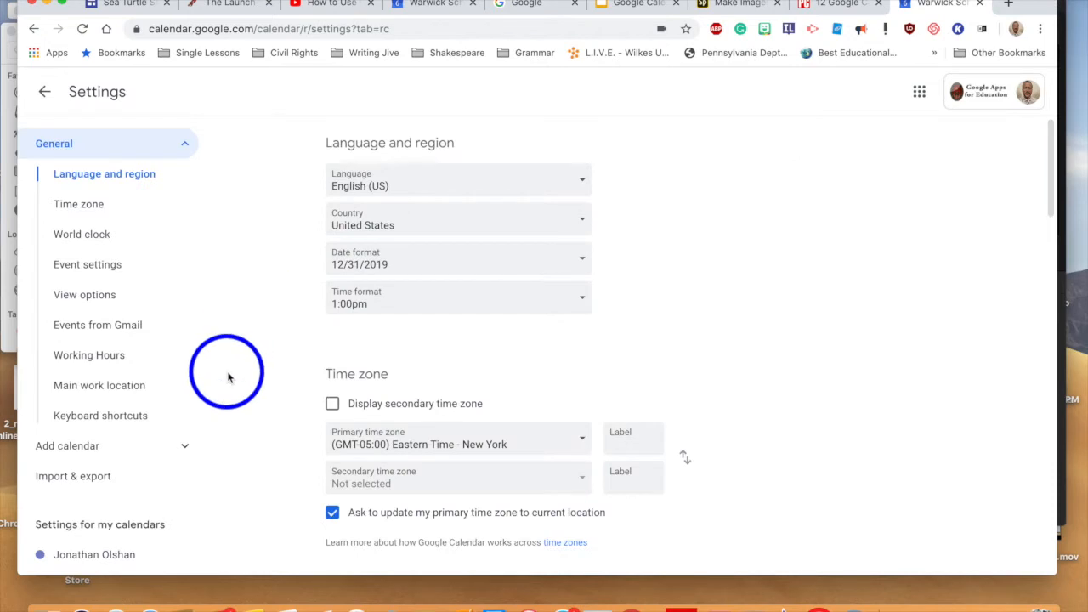
scroll(226, 371, down, 3)
scroll(151, 498, down, 5)
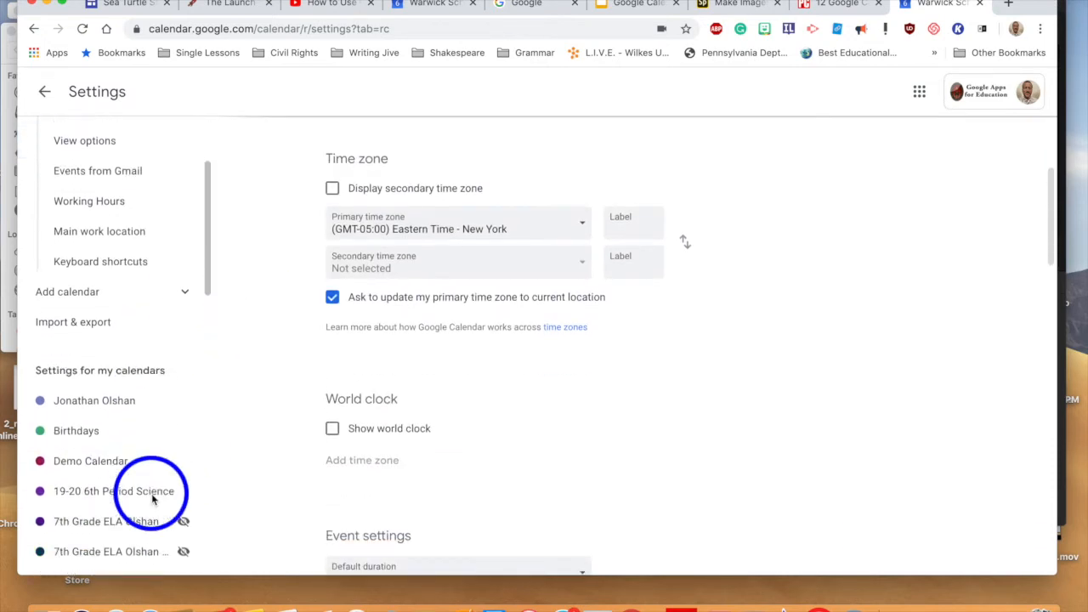
scroll(153, 497, down, 1)
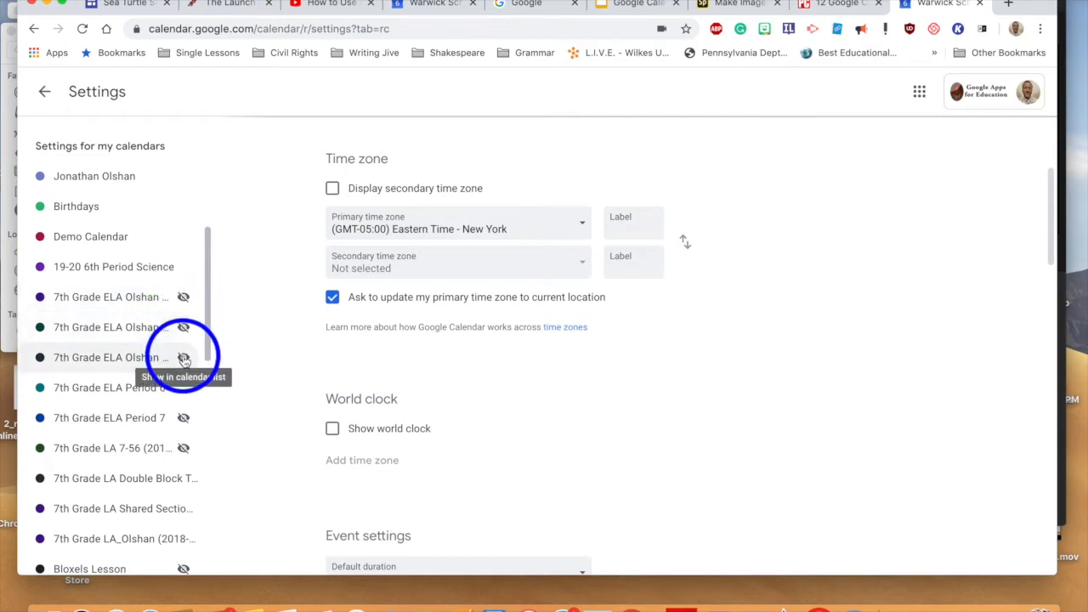
click(184, 327)
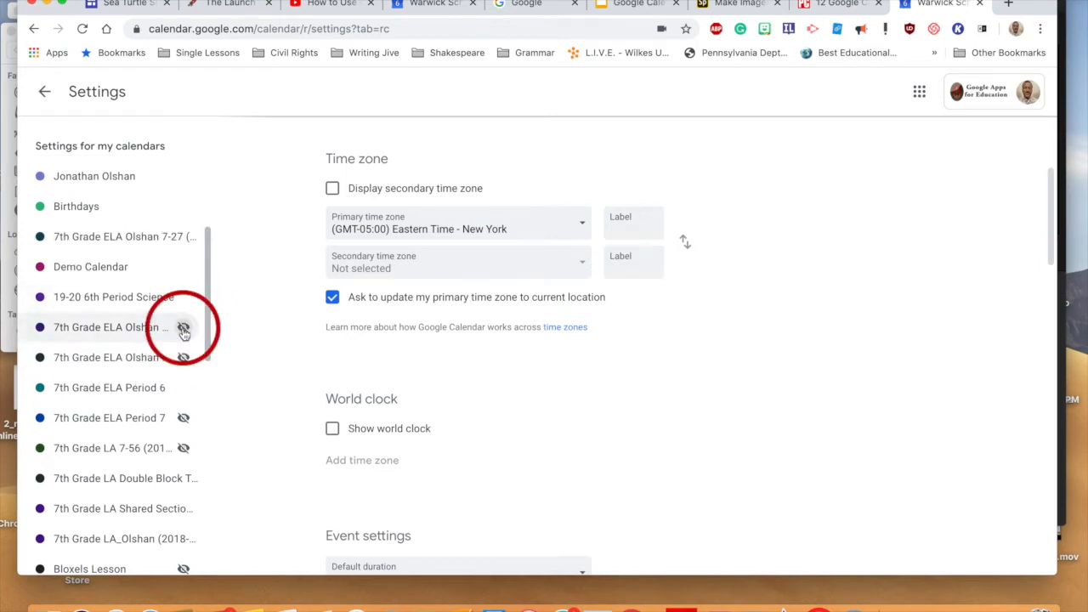
click(183, 327)
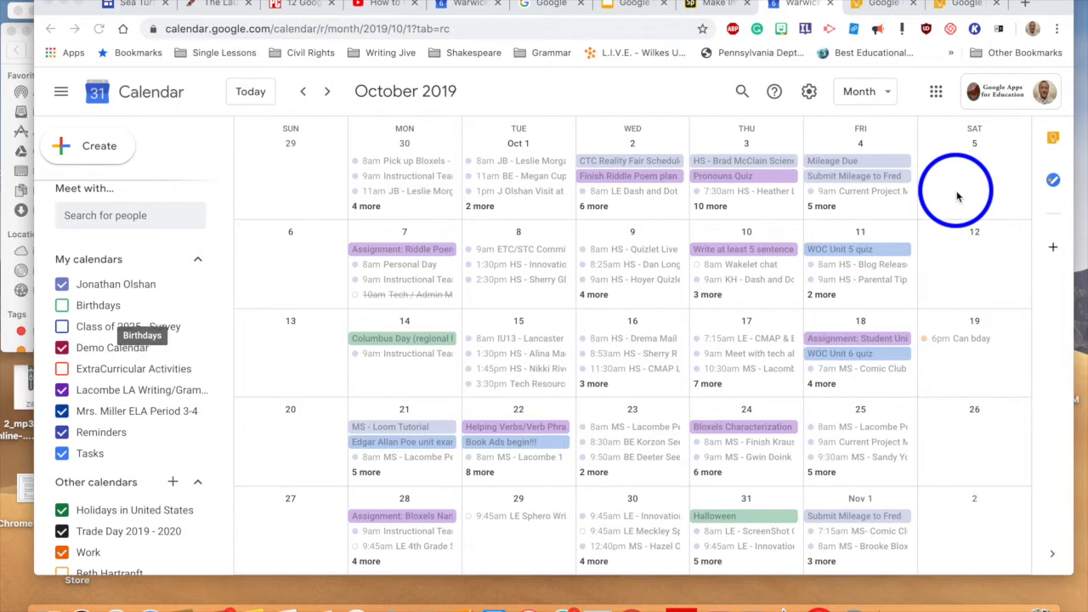
click(878, 100)
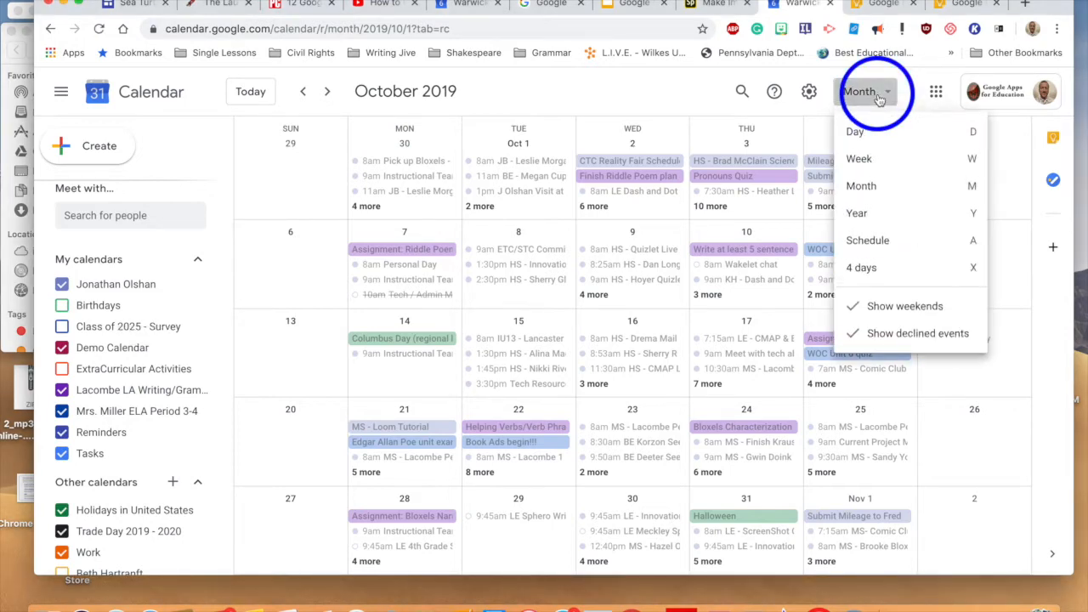
click(870, 167)
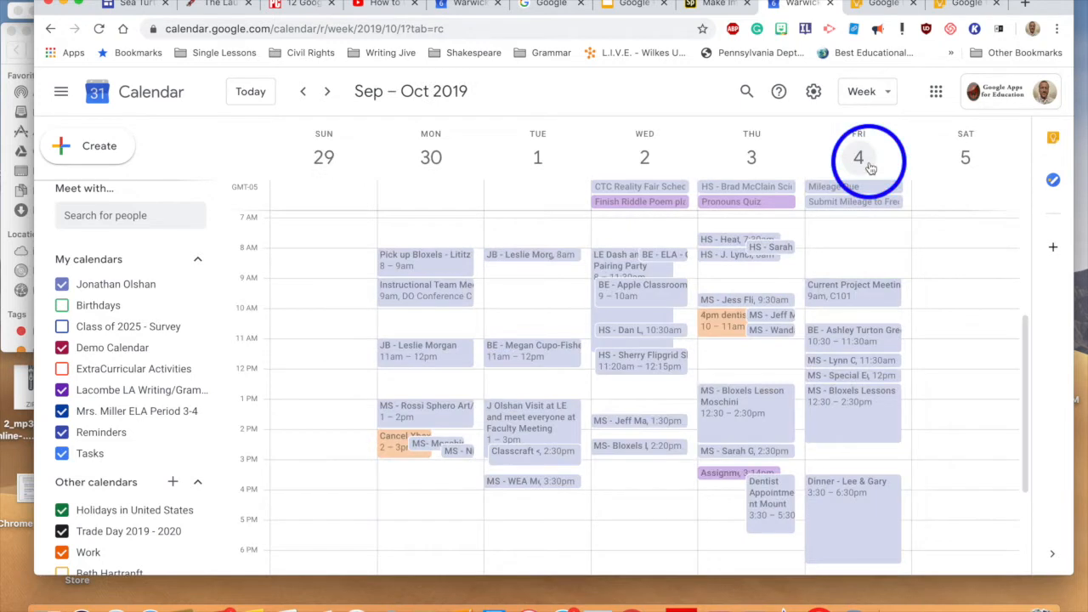
click(327, 92)
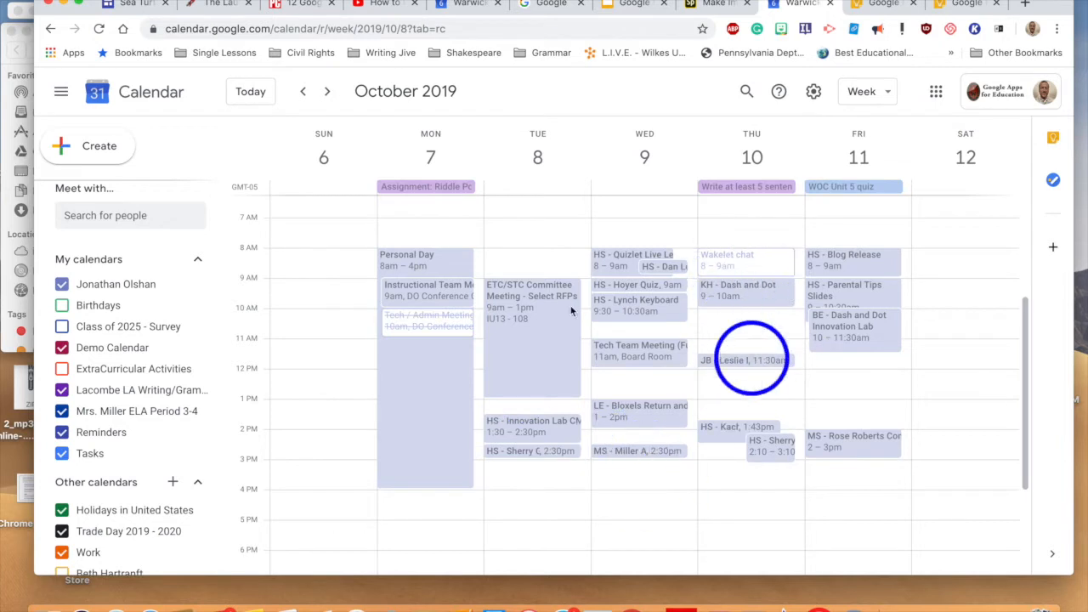
click(327, 92)
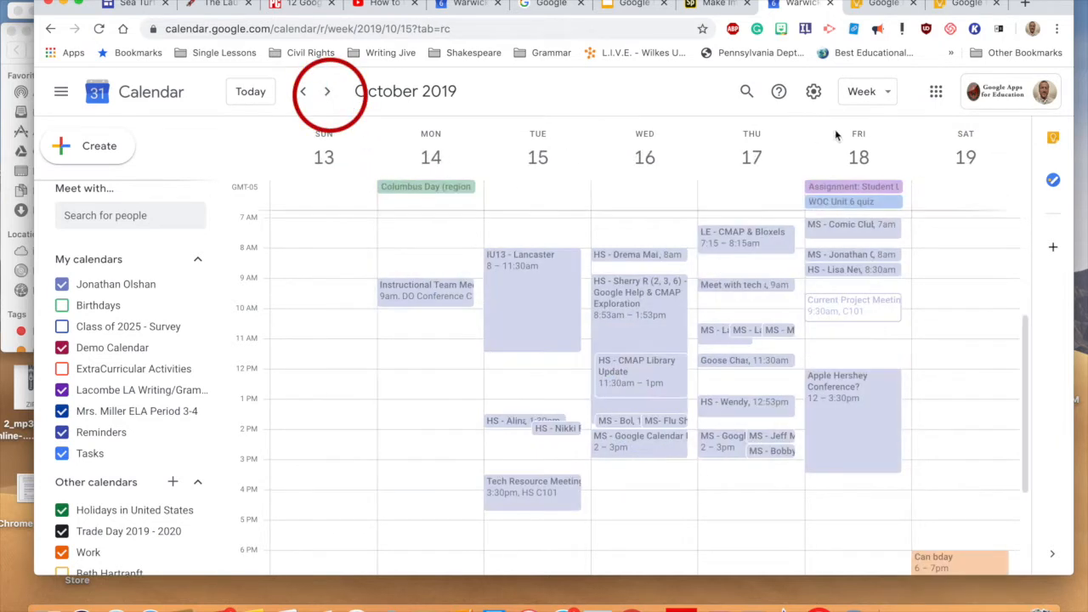
click(875, 93)
click(895, 136)
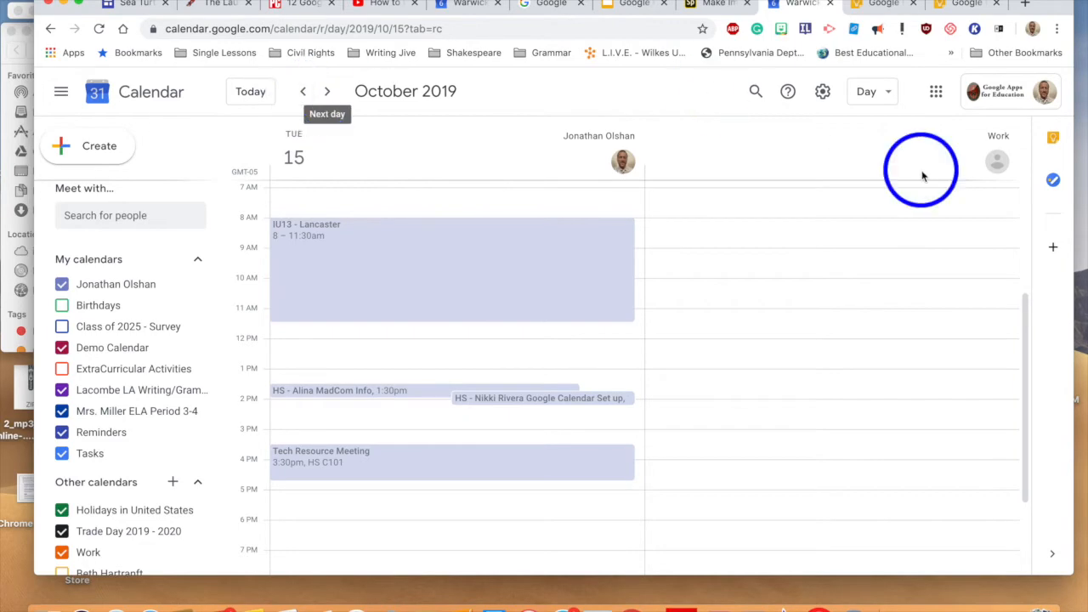
click(884, 92)
click(878, 187)
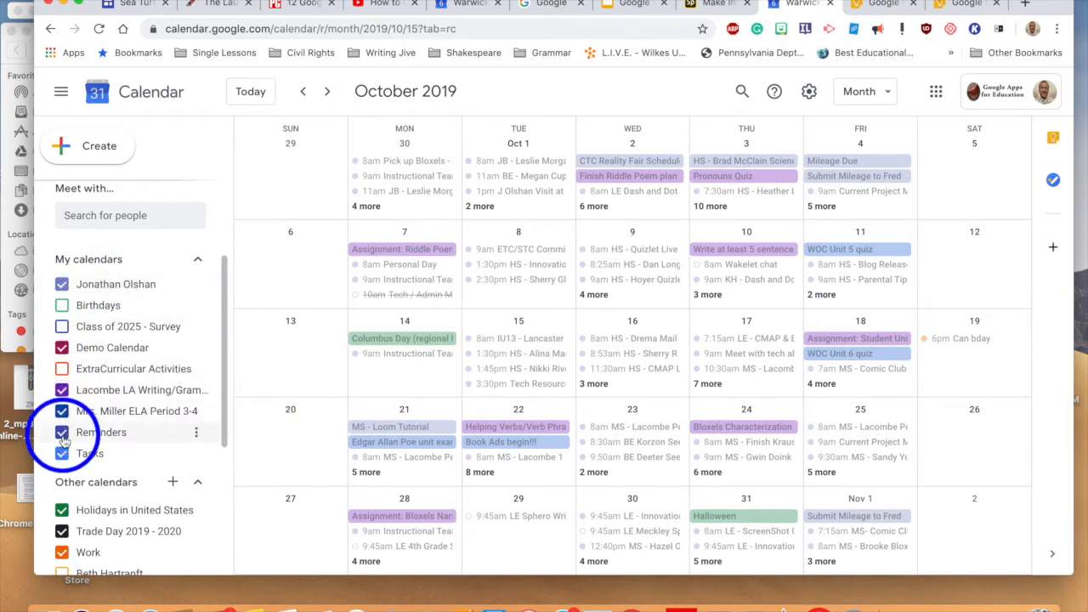
Step: Turn off the ELA Period 3-4, LA Writing and account owner's own calendars
click(62, 408)
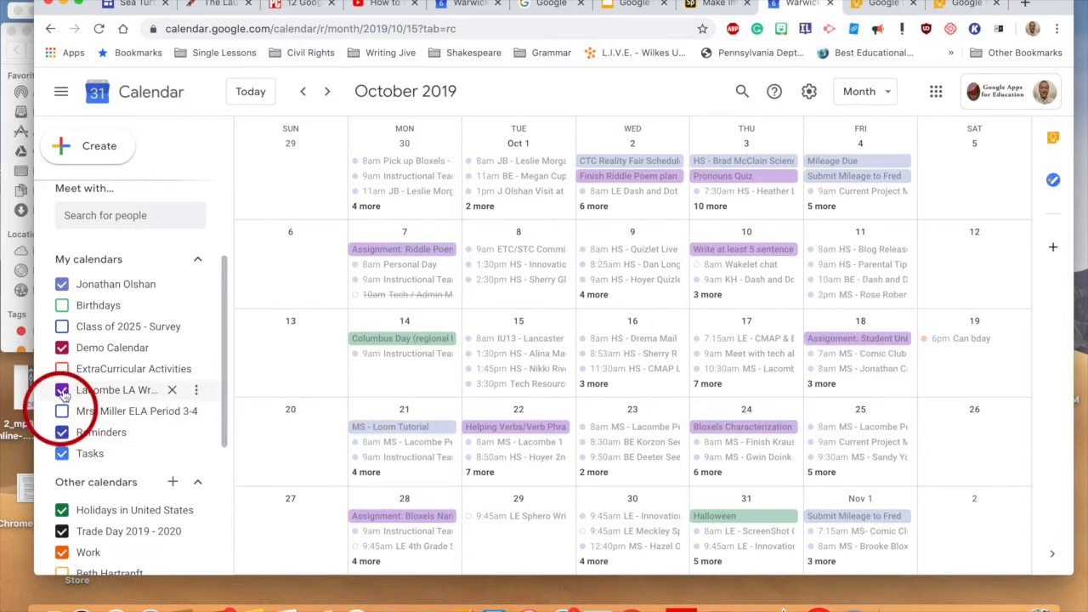
click(62, 390)
click(63, 284)
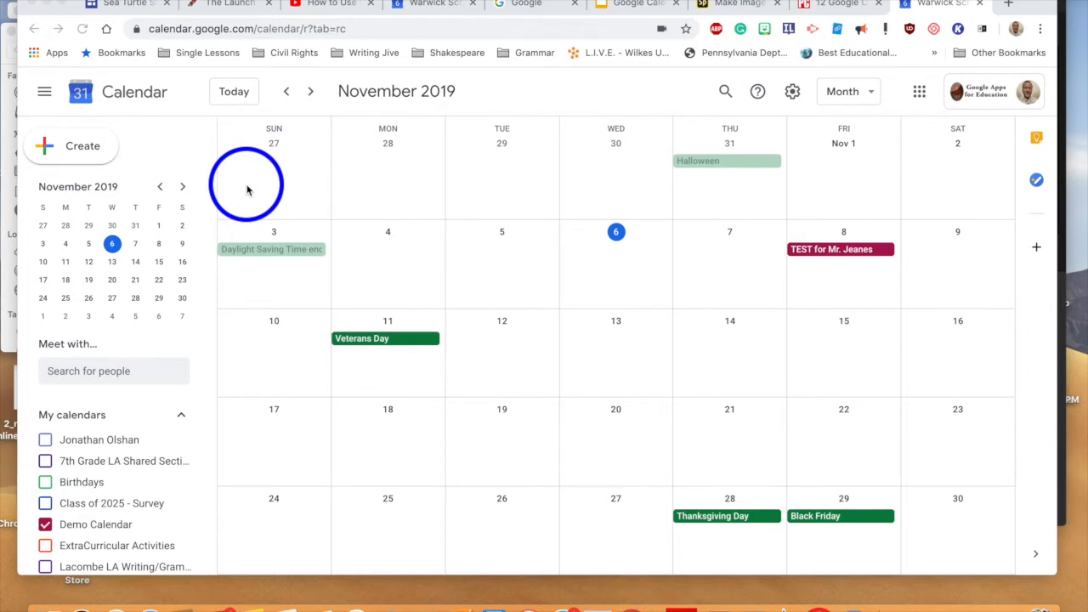
Step: Start a new event with a reminder notification and title it 'Study for Test!'
click(57, 151)
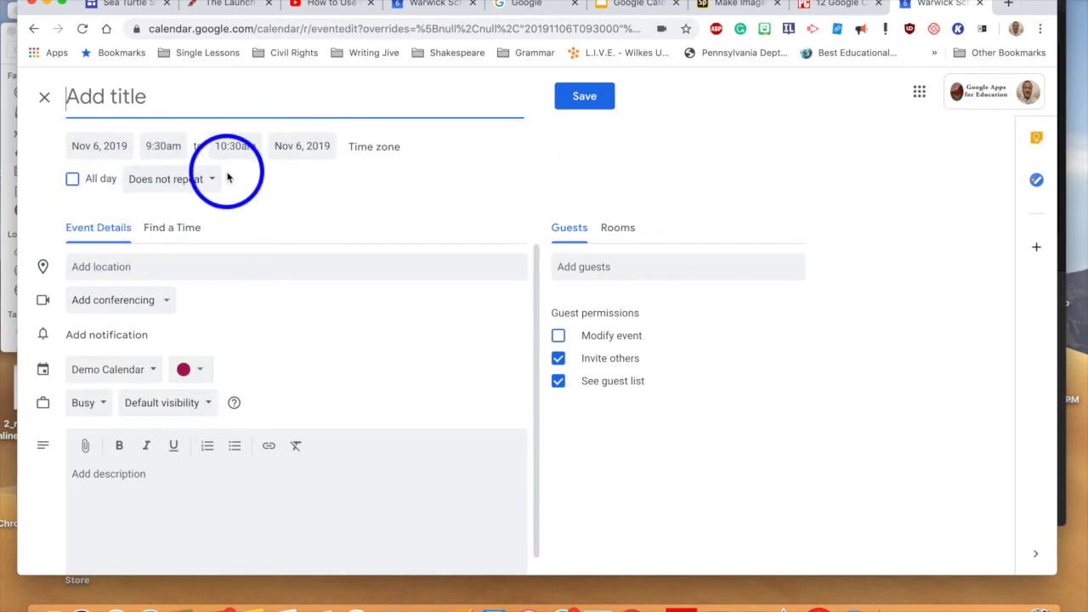
click(121, 340)
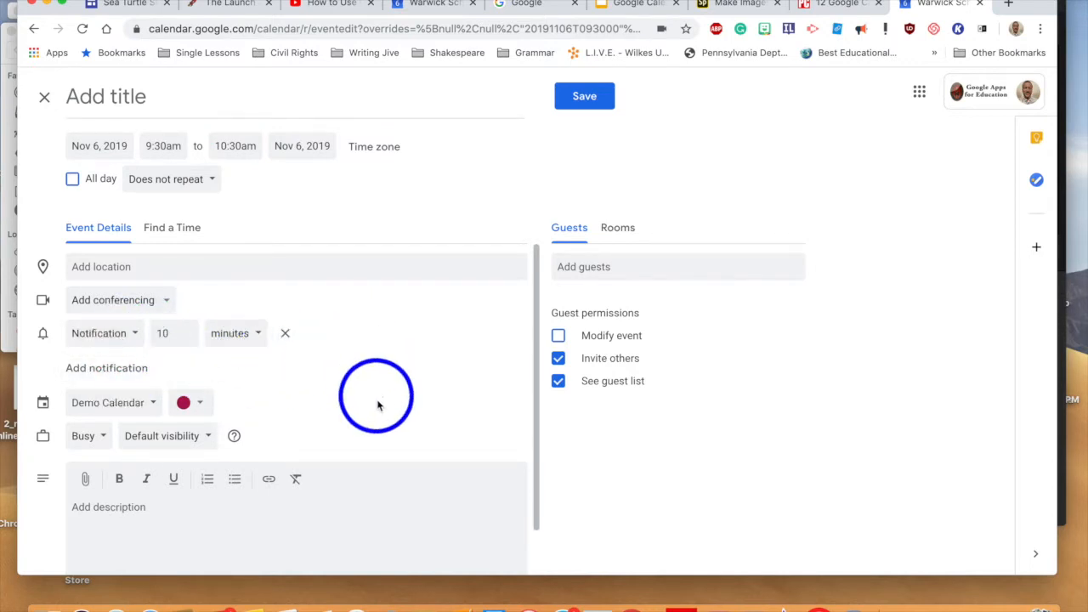
scroll(378, 417, down, 1)
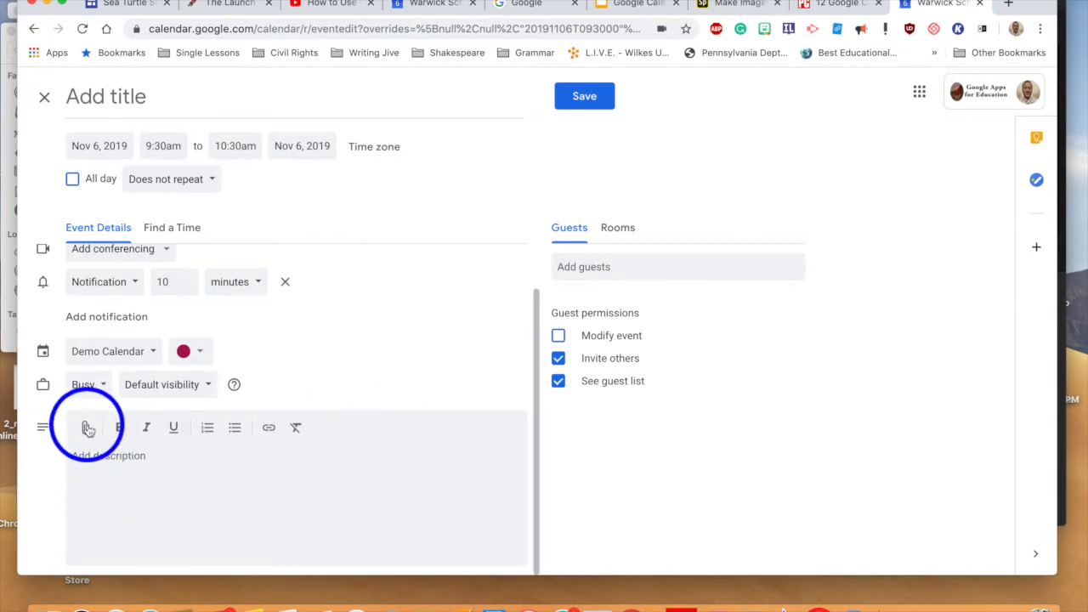
scroll(264, 460, up, 1)
scroll(264, 460, up, 2)
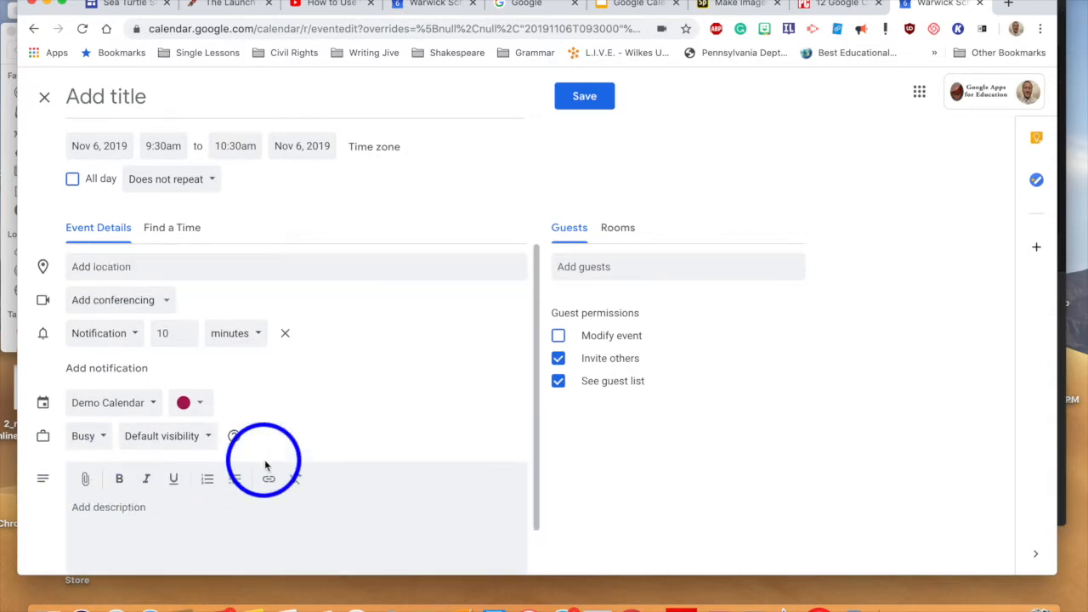
click(130, 102)
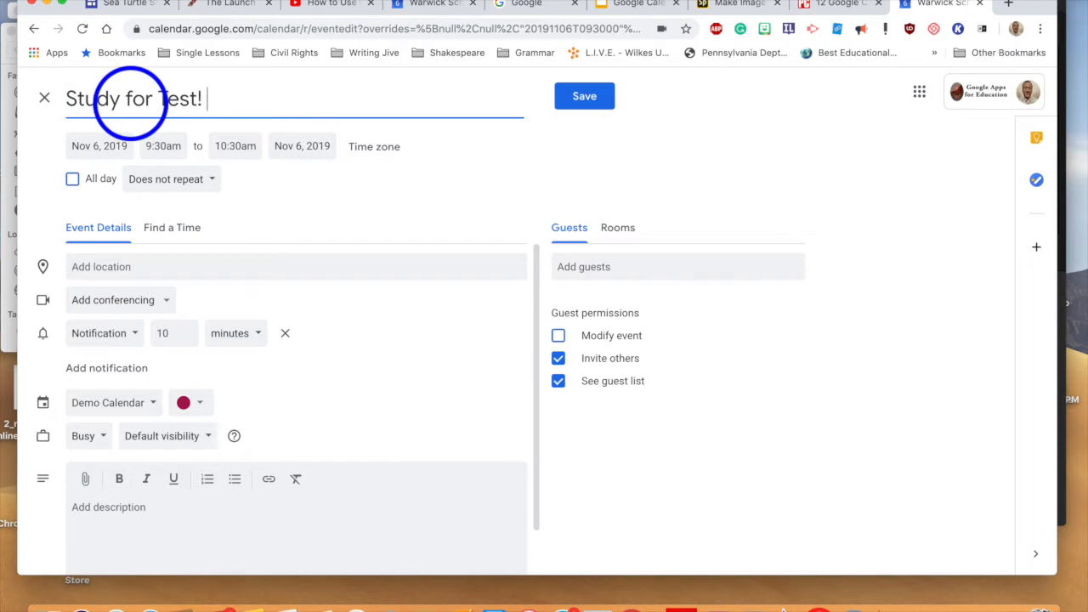
Step: Set the event to November 7 at 6:00pm and save it
click(126, 144)
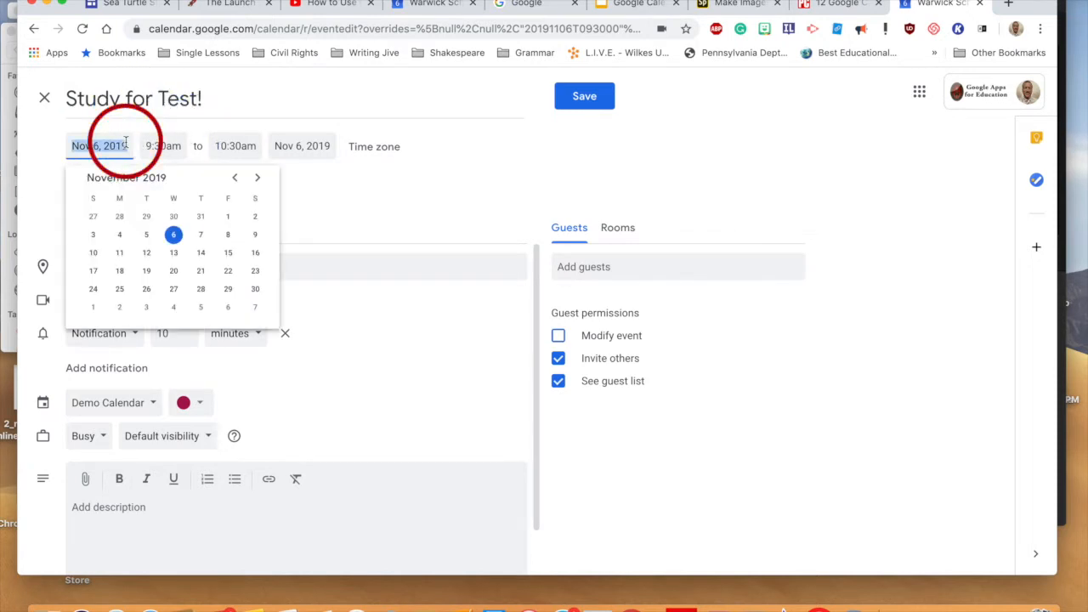
click(199, 235)
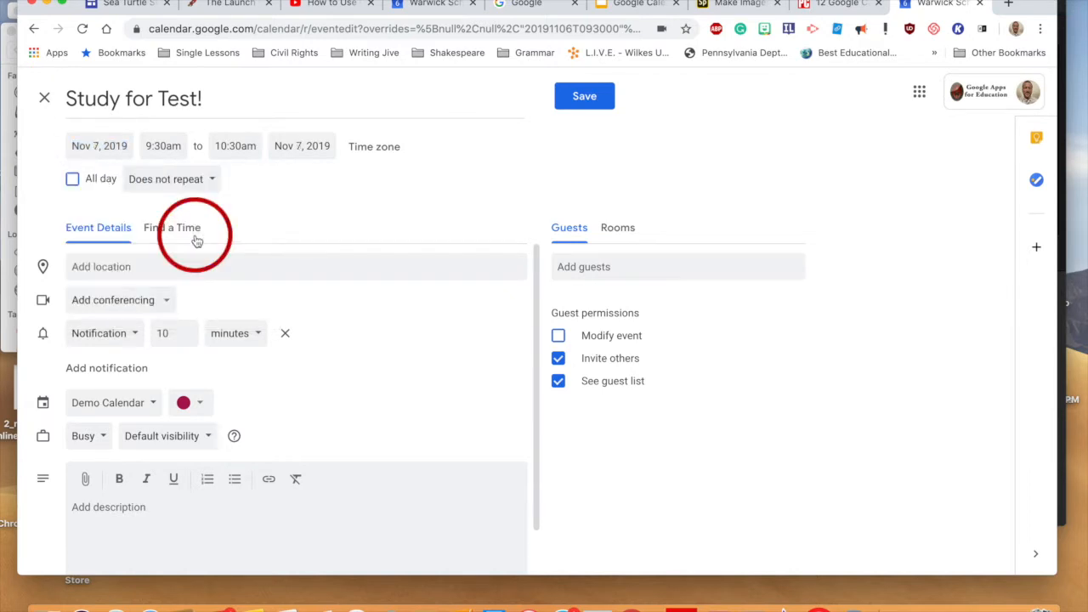
click(170, 145)
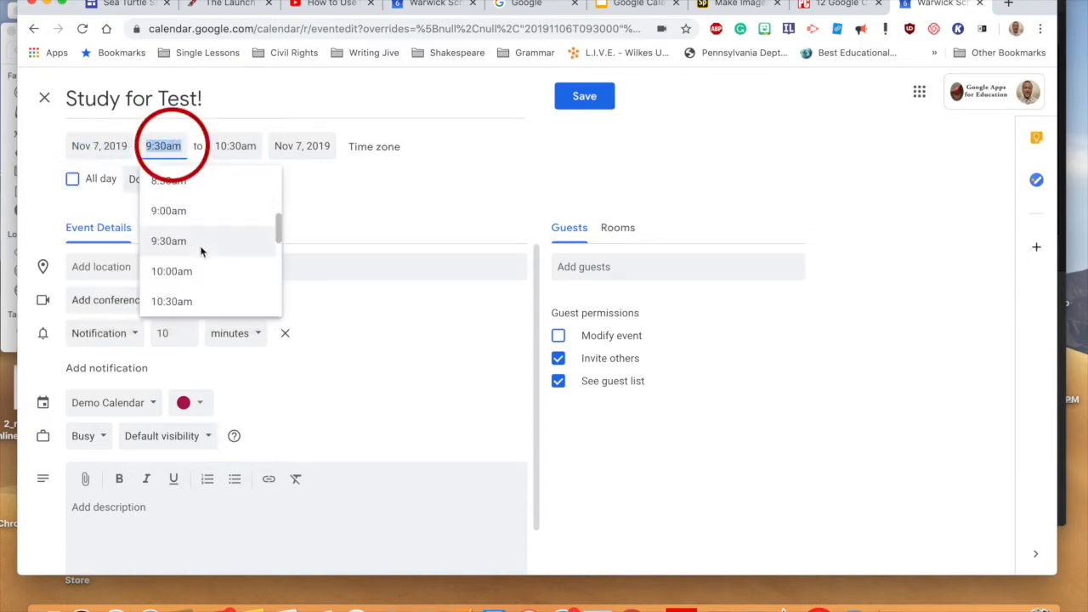
scroll(201, 251, down, 10)
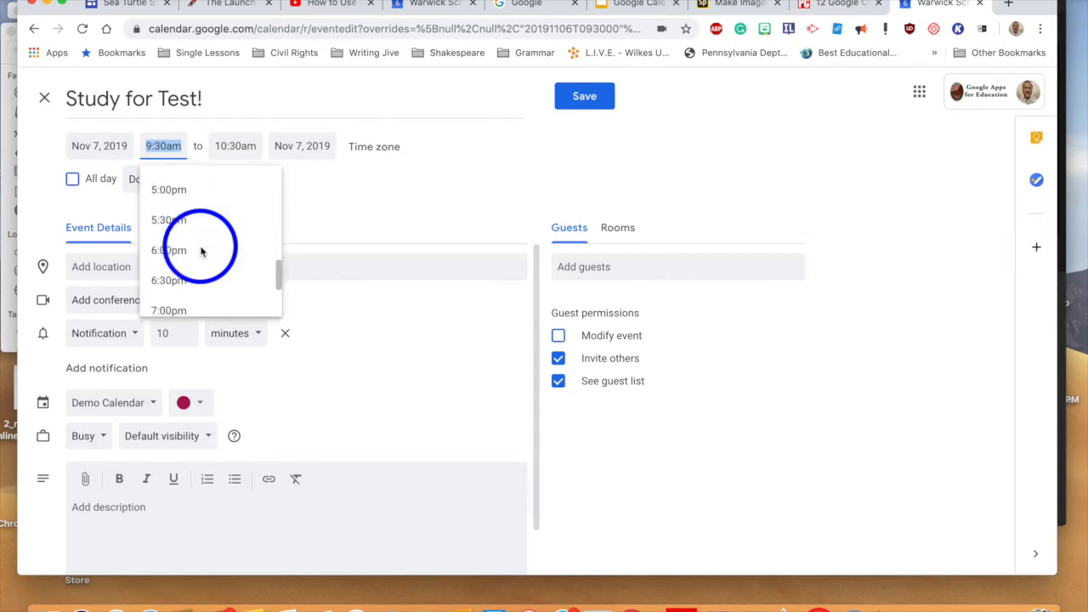
click(197, 250)
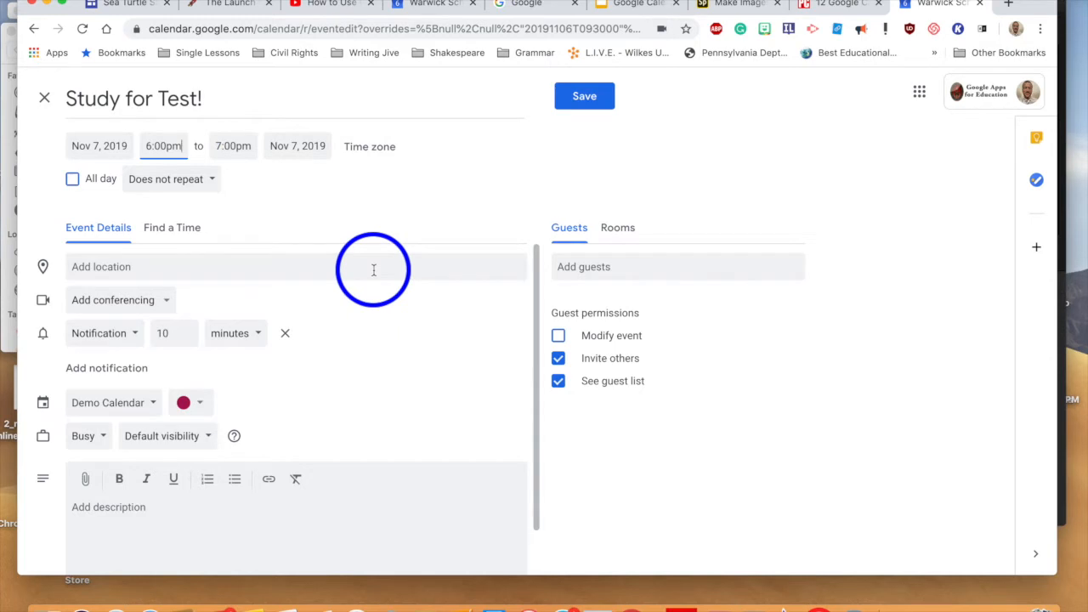
click(605, 96)
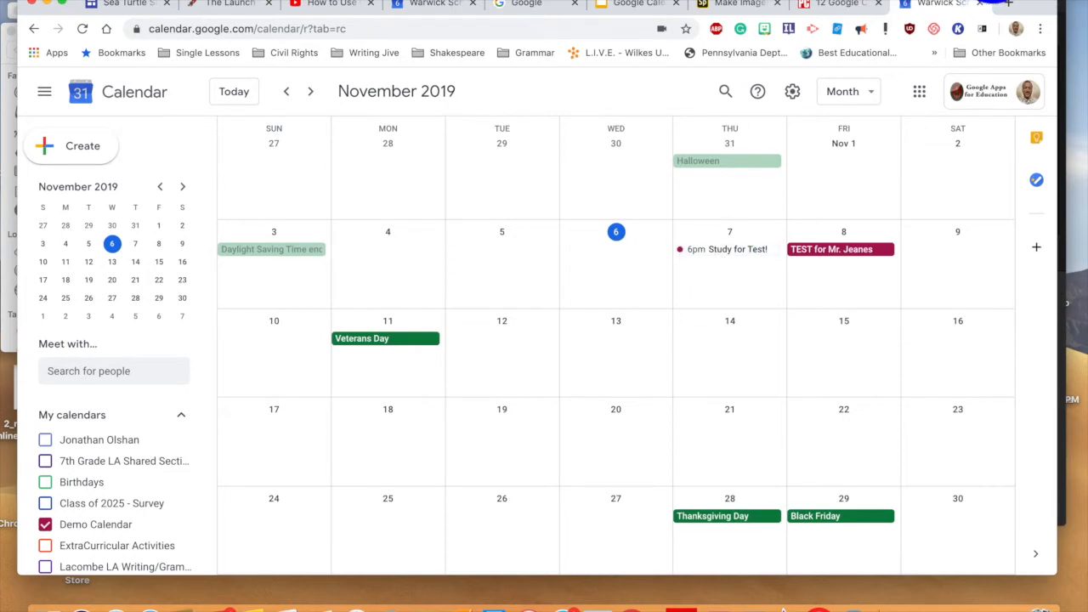
key(super+space)
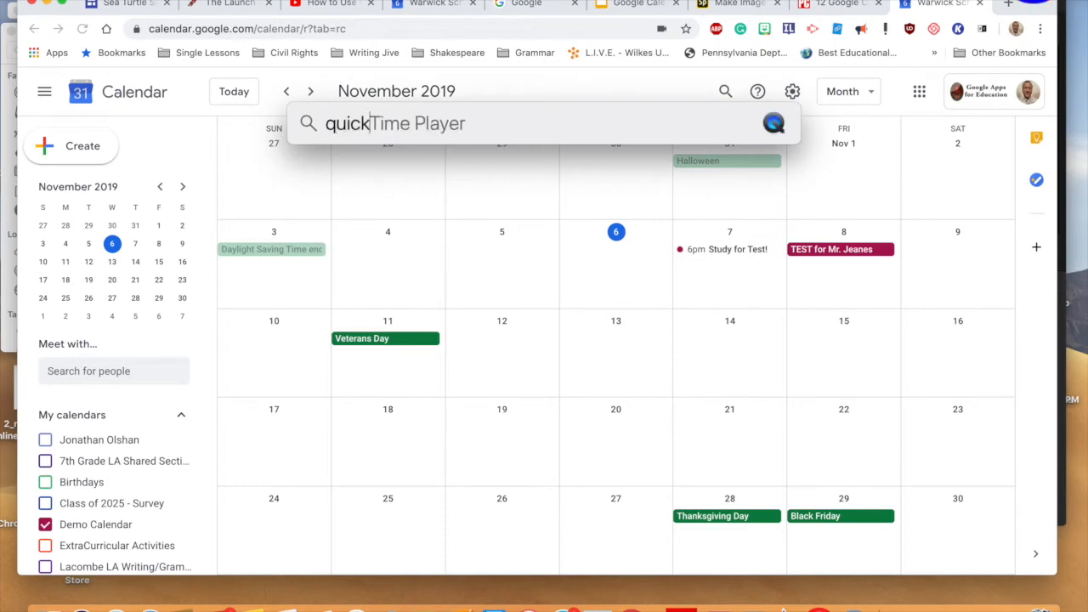
key(Return)
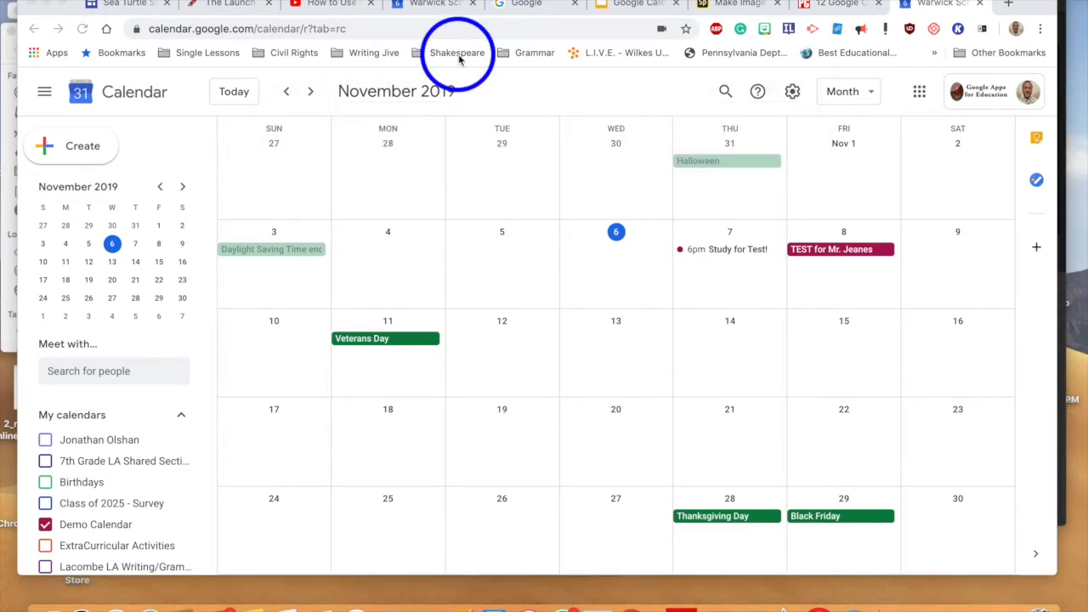
Step: Tick the Tasks checkbox under My calendars so tasks appear in November 2019
click(113, 0)
click(112, 0)
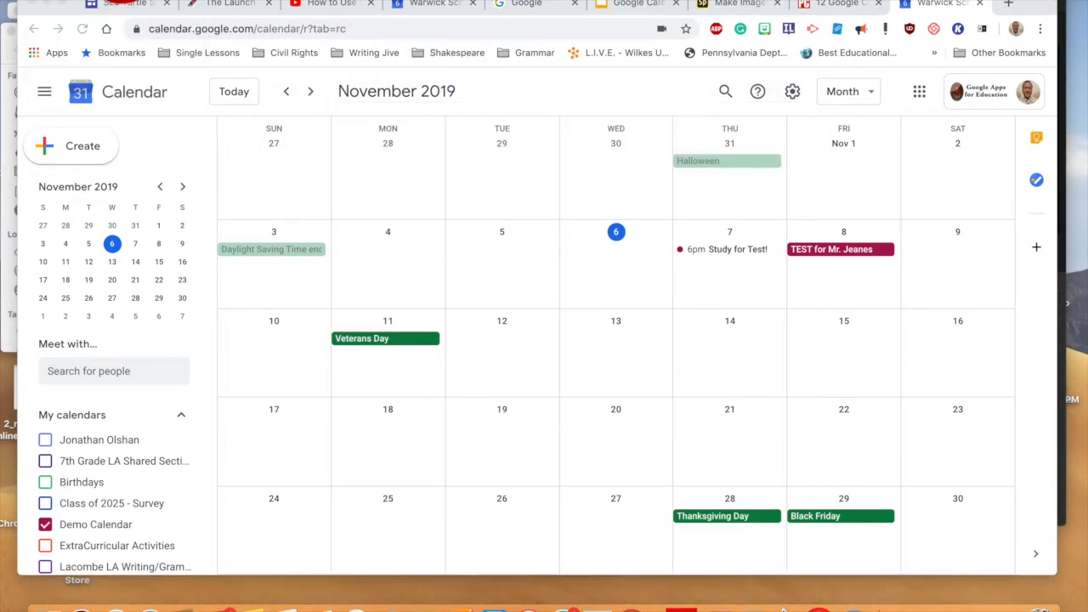
click(113, 0)
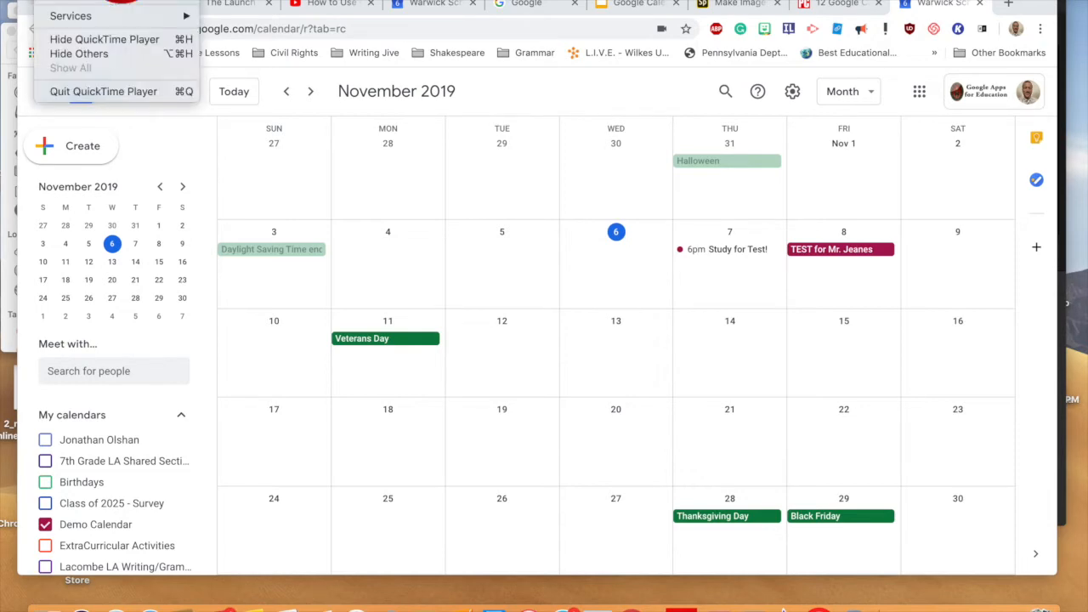
click(152, 9)
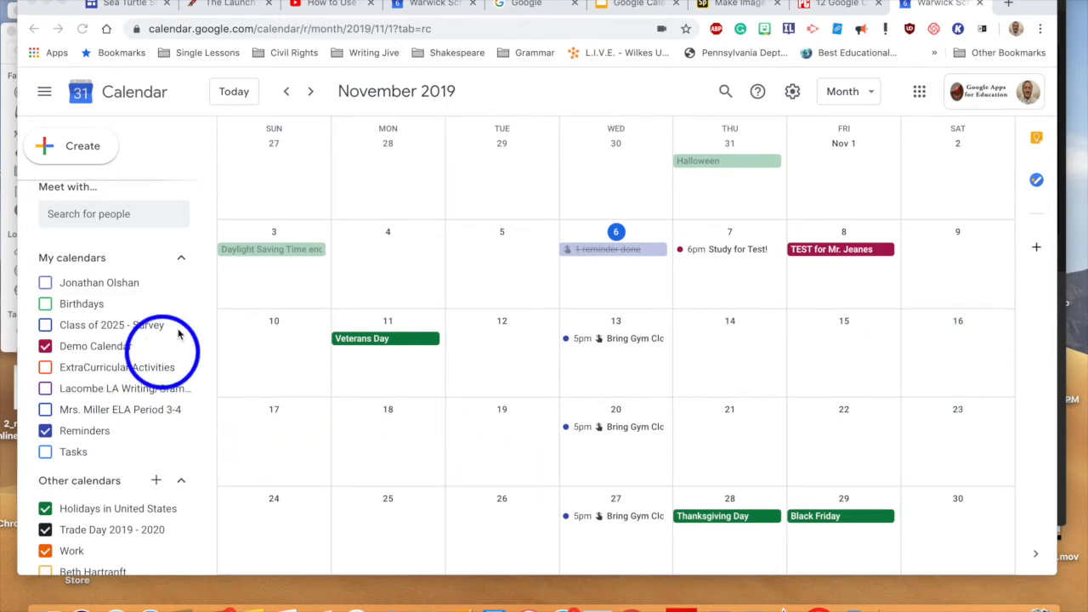
scroll(176, 323, up, 2)
scroll(162, 332, down, 3)
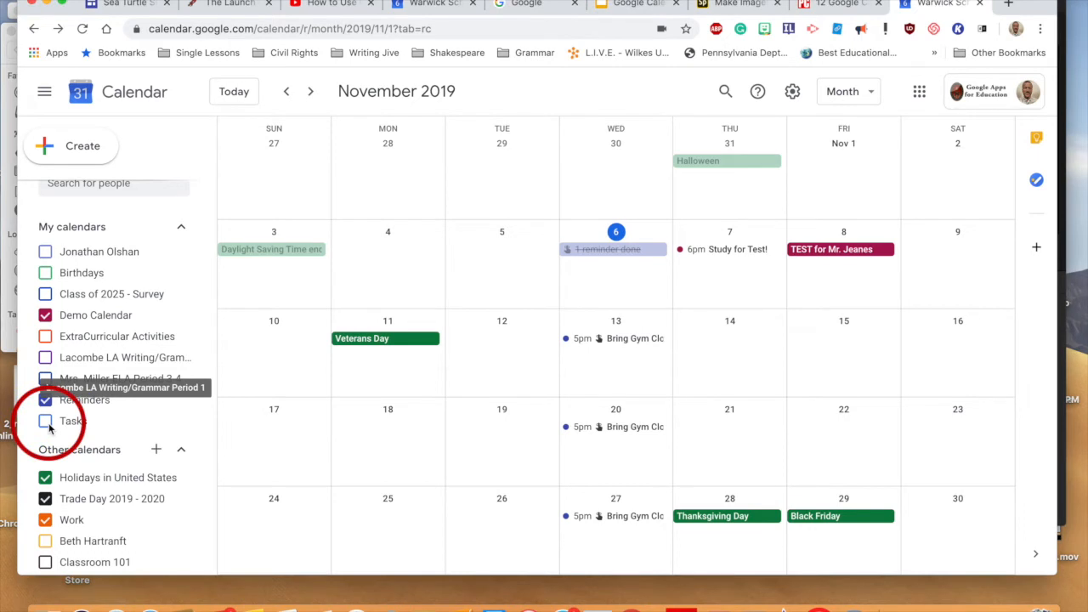
click(46, 422)
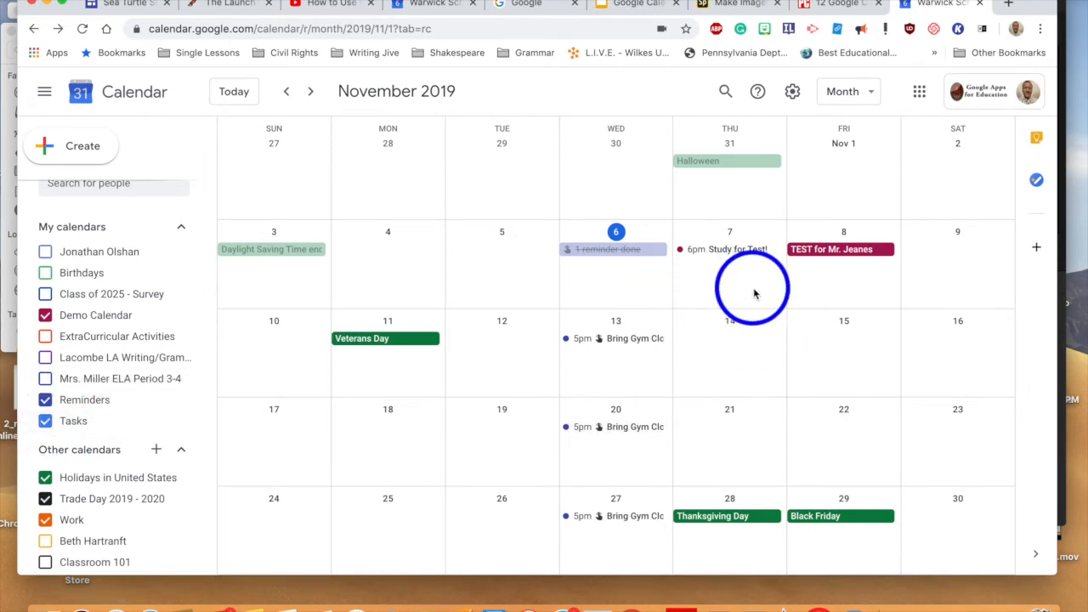
Step: Create a task 'Bring earbuds!' on November 8 with description 'You need these.'
click(818, 289)
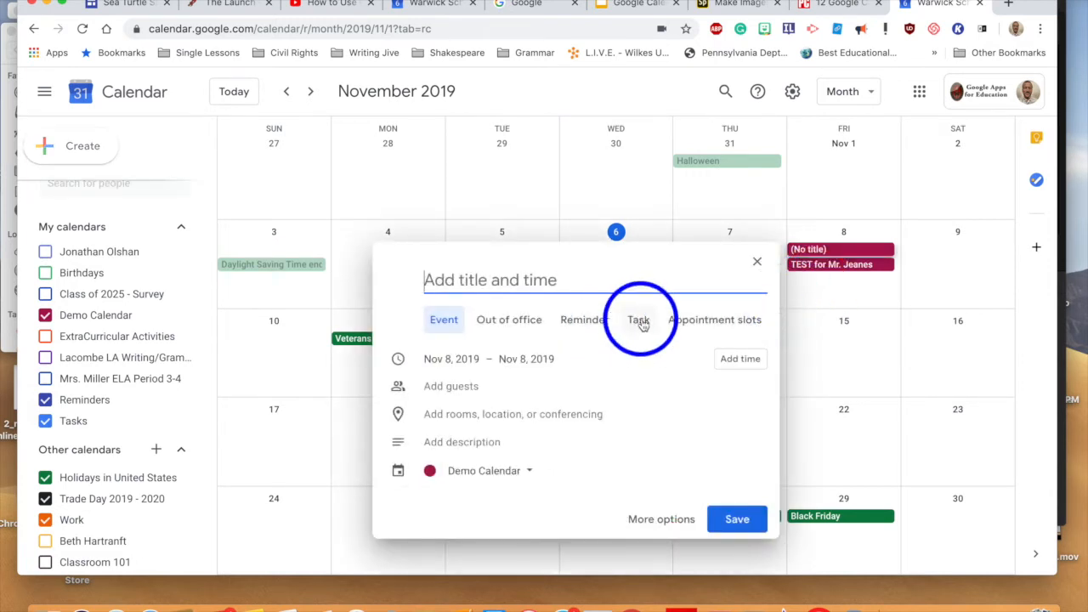
click(639, 321)
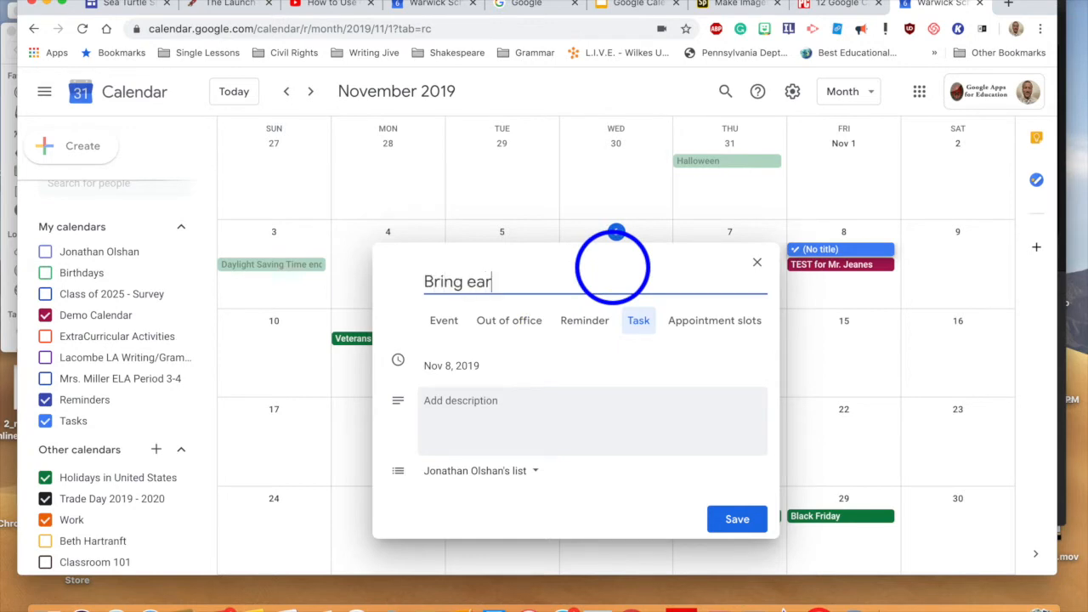
click(511, 418)
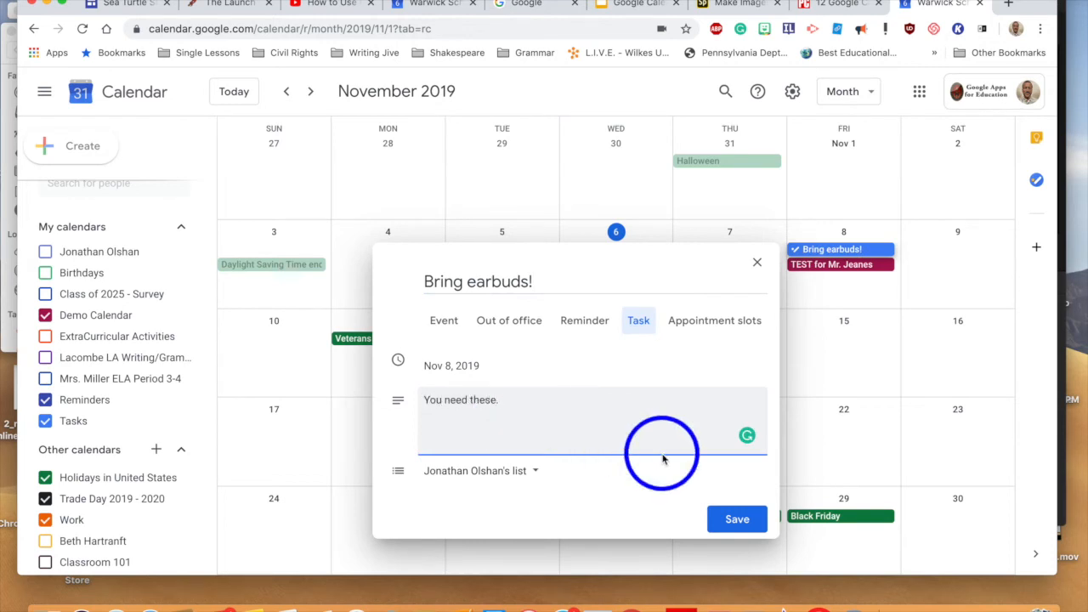
click(737, 519)
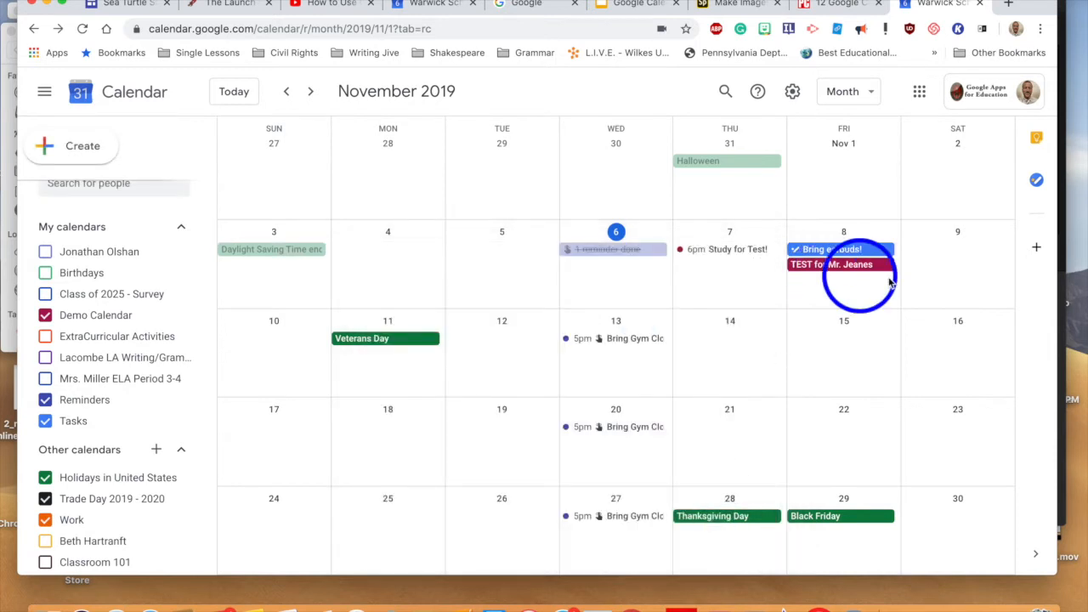
Step: Complete 'Bring earbuds!' in the Tasks side panel, then close the panel
click(1036, 180)
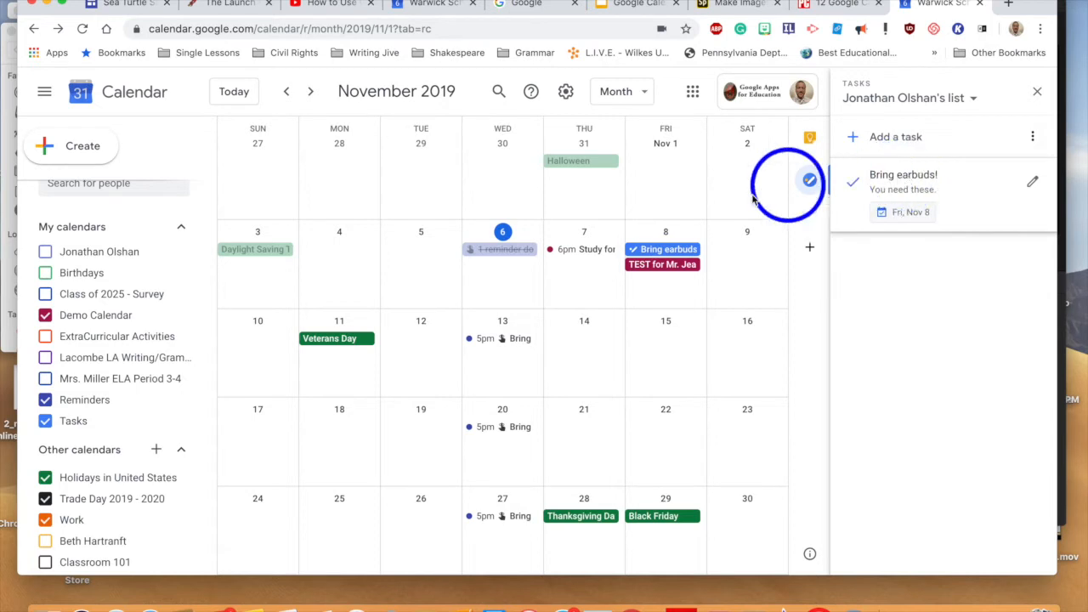
click(854, 186)
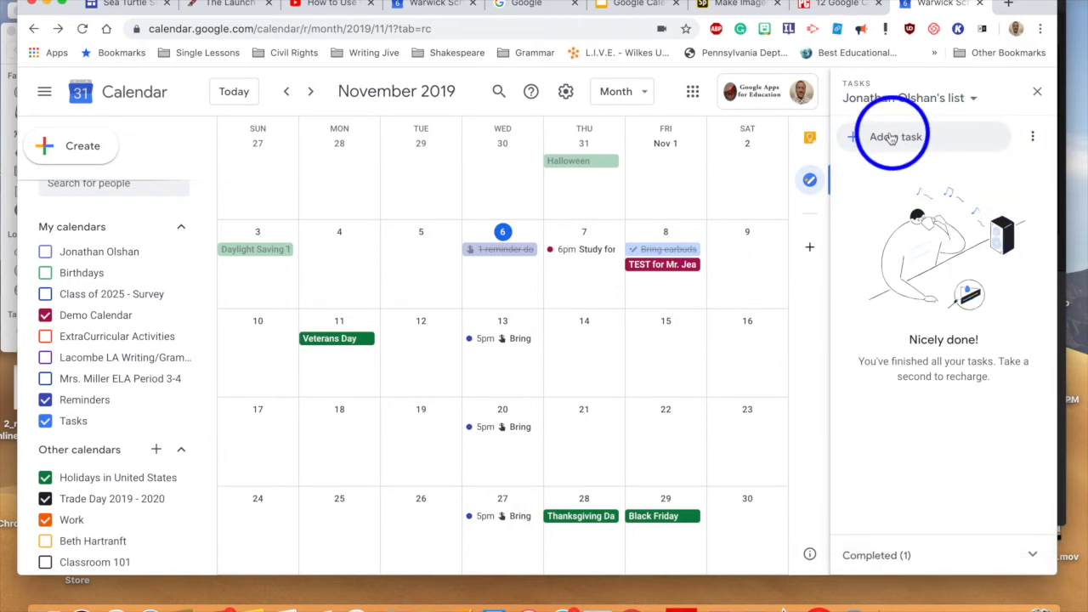
click(1037, 92)
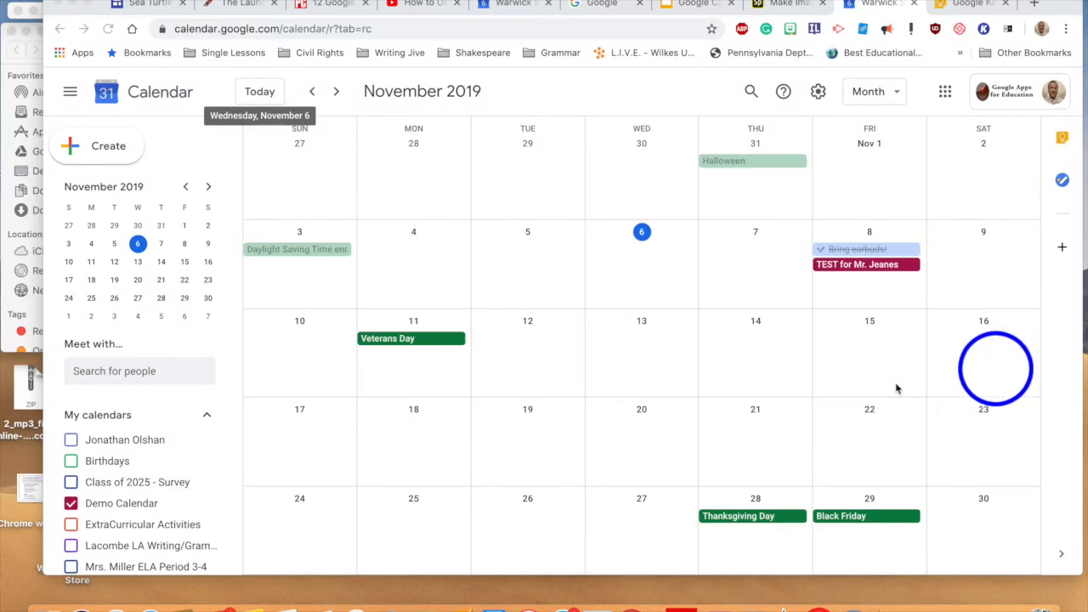
Step: Flip to October 2019 and back to November, then turn on the Reminders calendar
scroll(178, 446, down, 3)
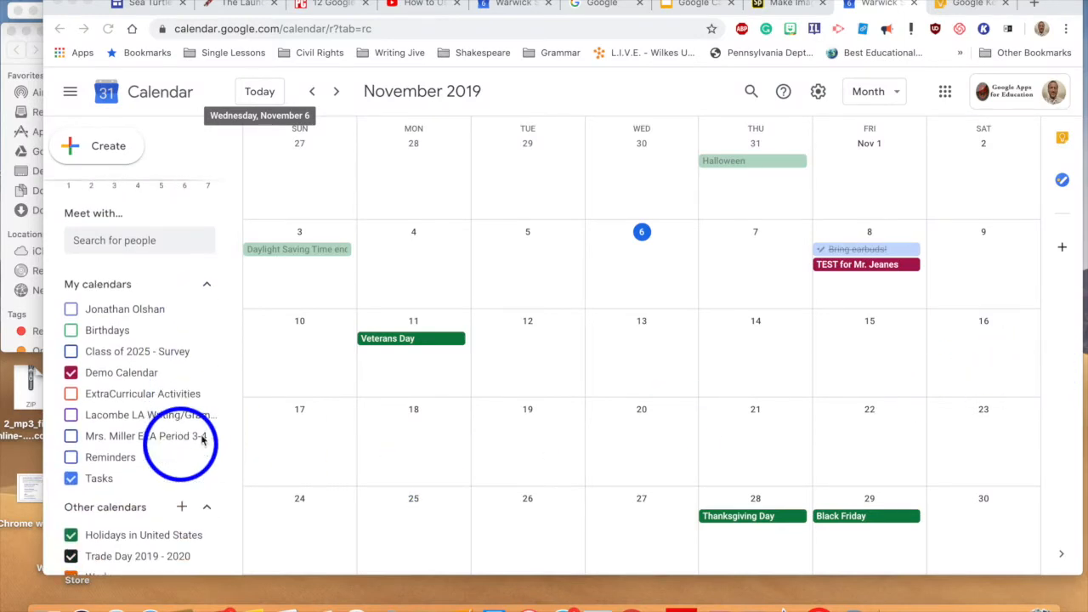
key(k)
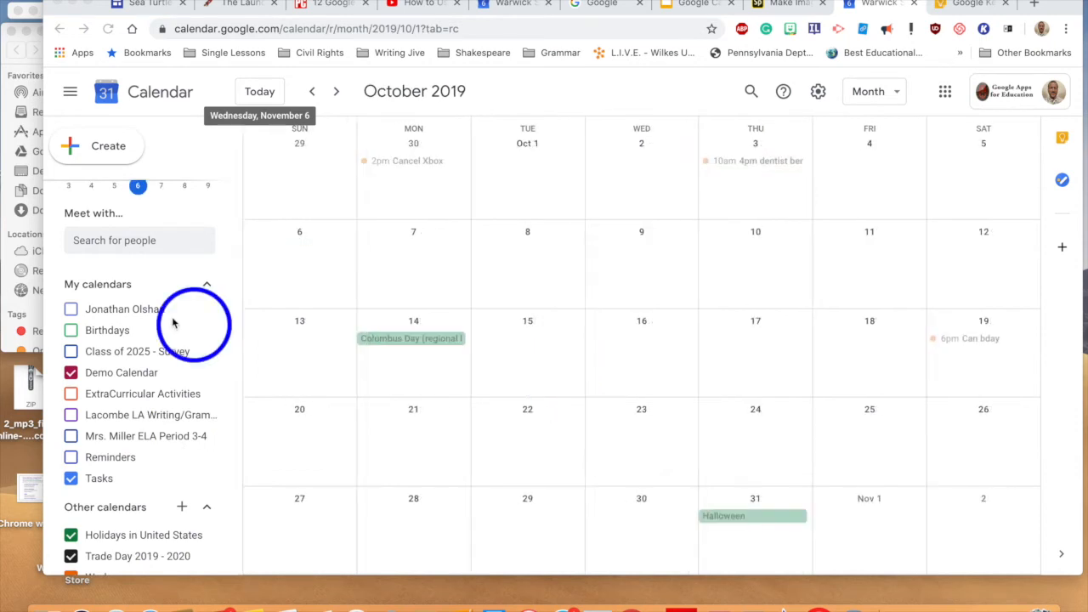
click(336, 97)
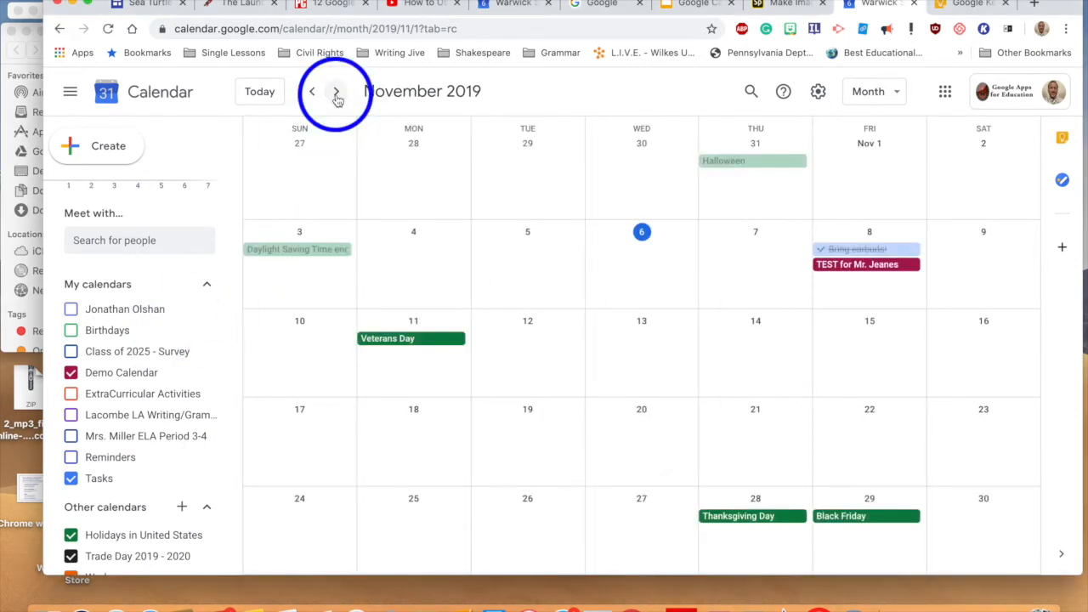
scroll(162, 255, up, 3)
scroll(157, 303, down, 3)
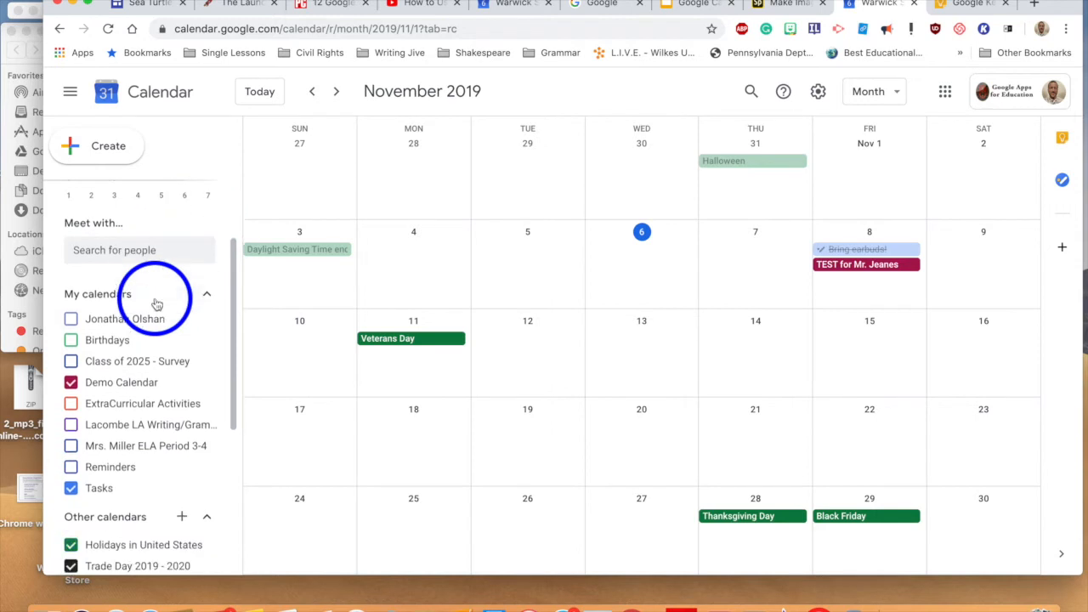
scroll(157, 303, down, 1)
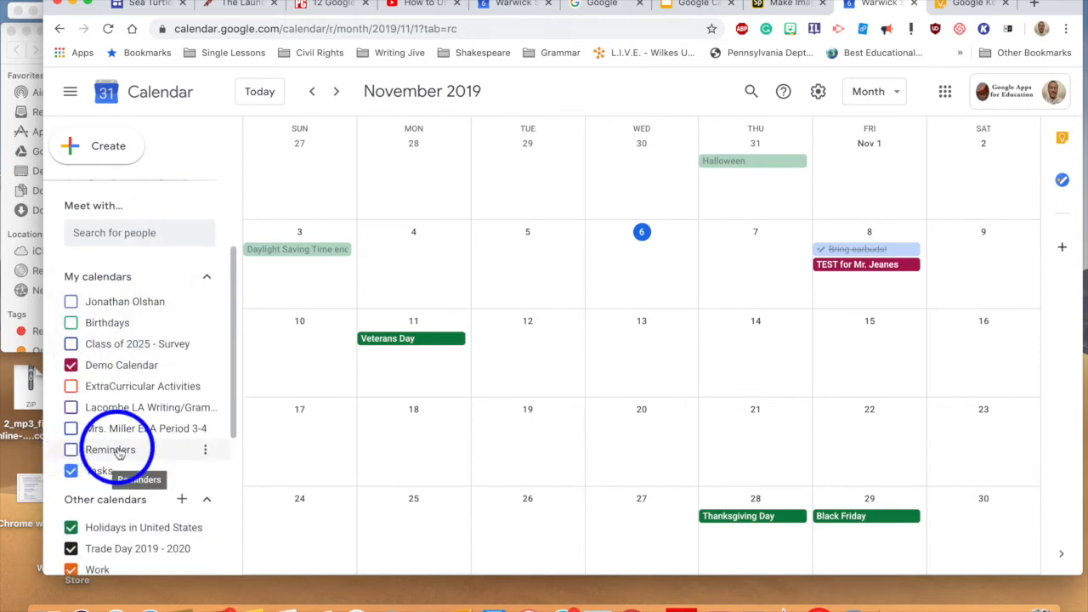
click(71, 451)
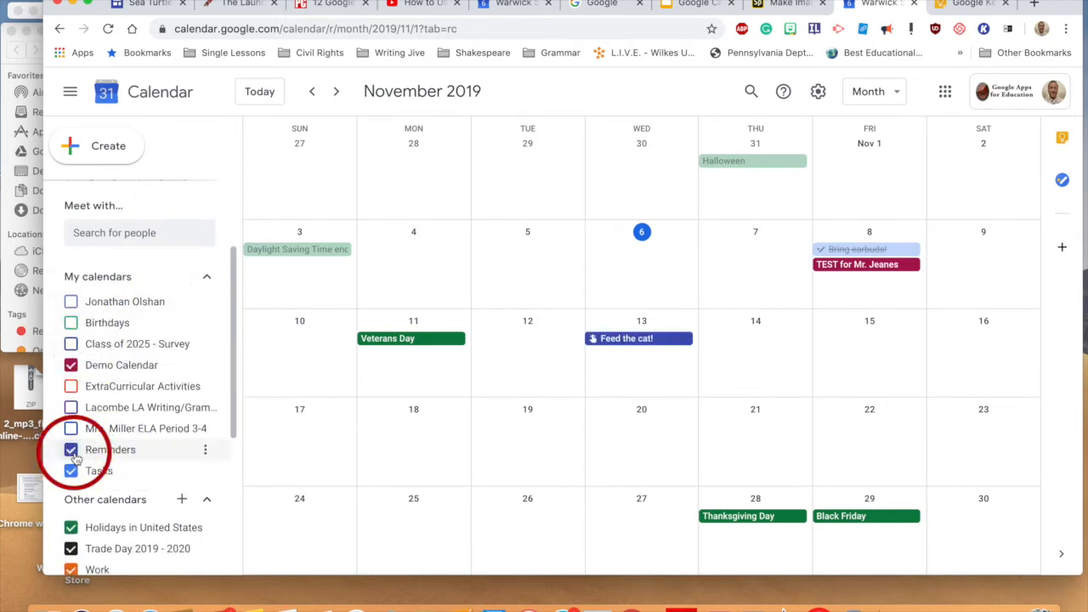
Step: Save a 'Feed the cat!' reminder on November 6 as all day with Does not repeat
click(646, 287)
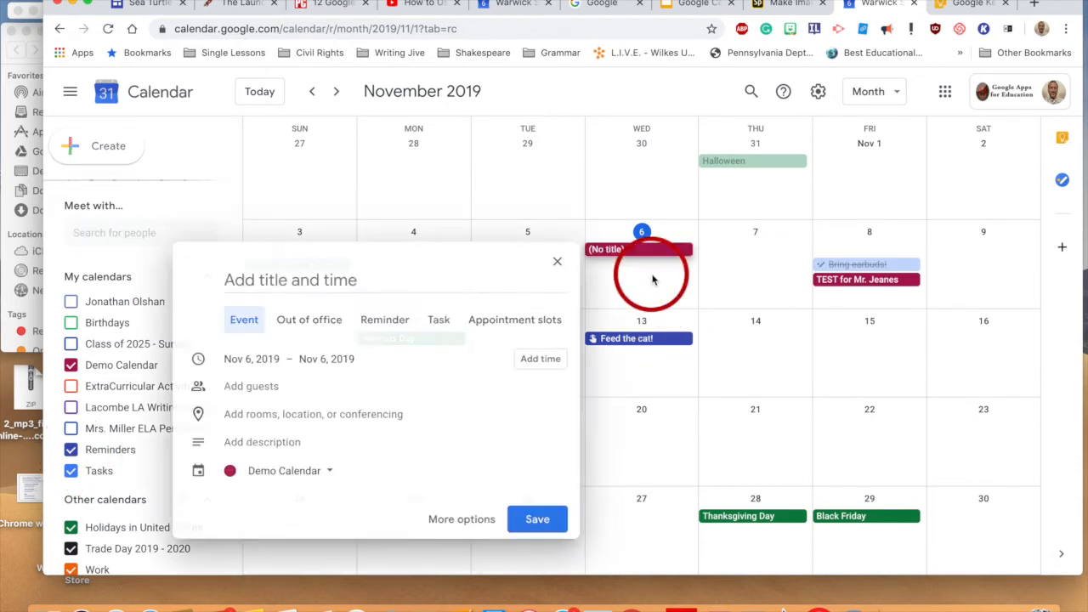
click(382, 328)
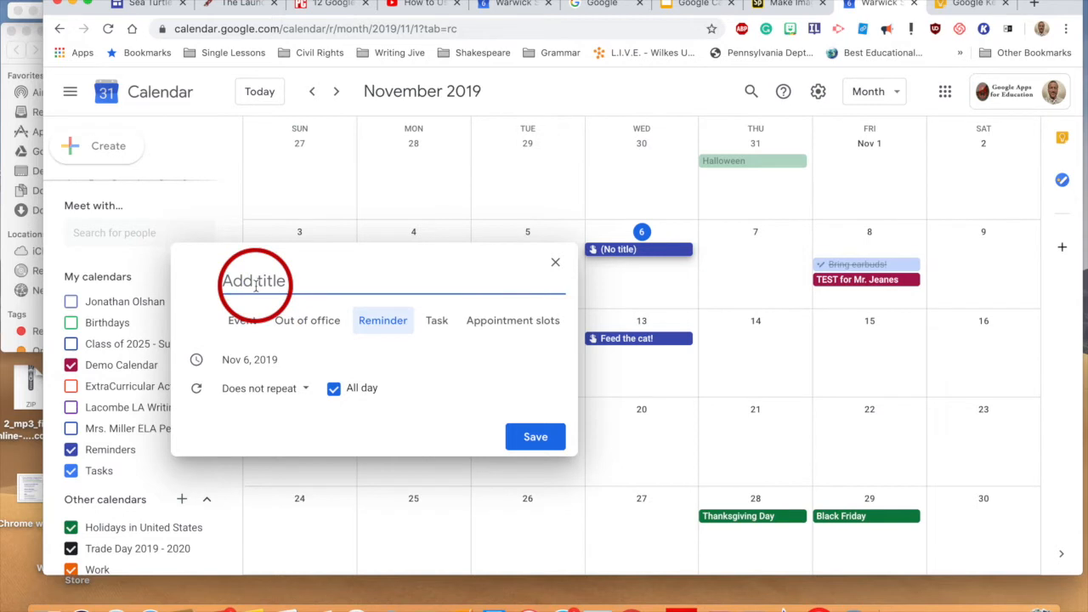
click(407, 319)
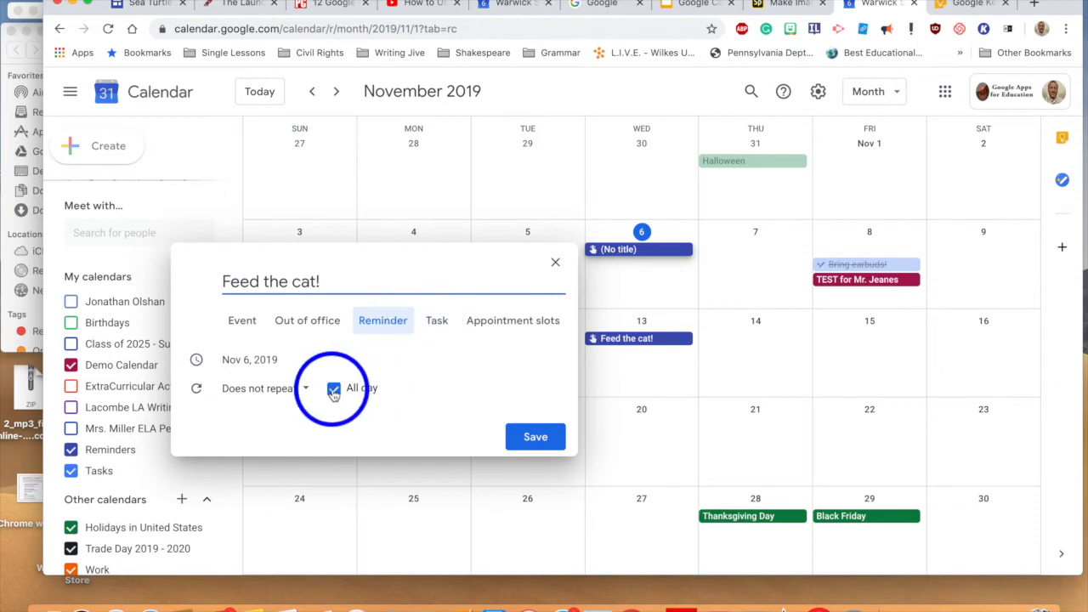
click(299, 394)
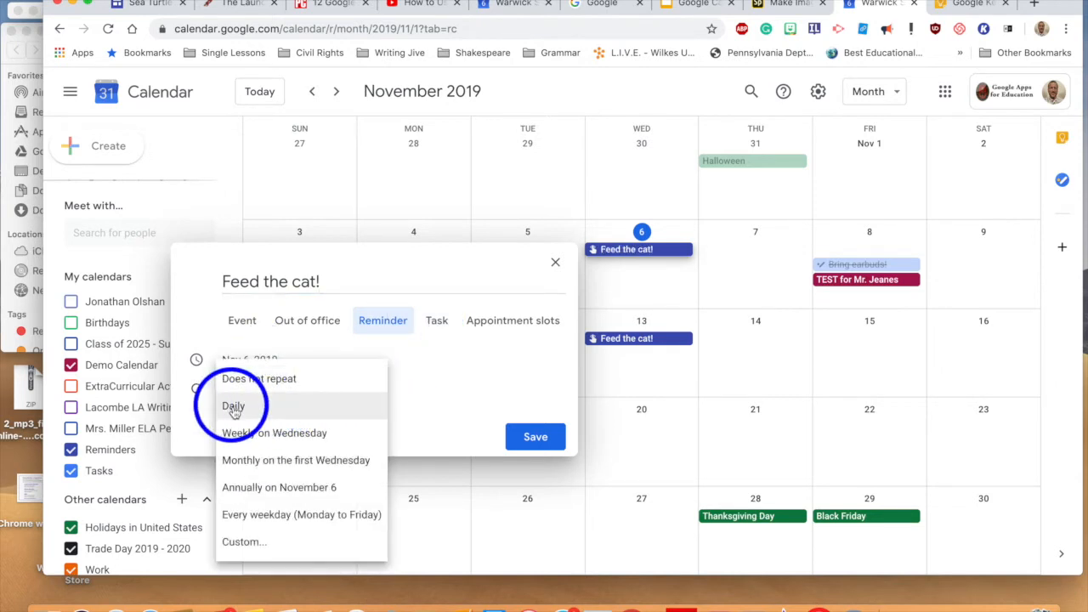
click(459, 378)
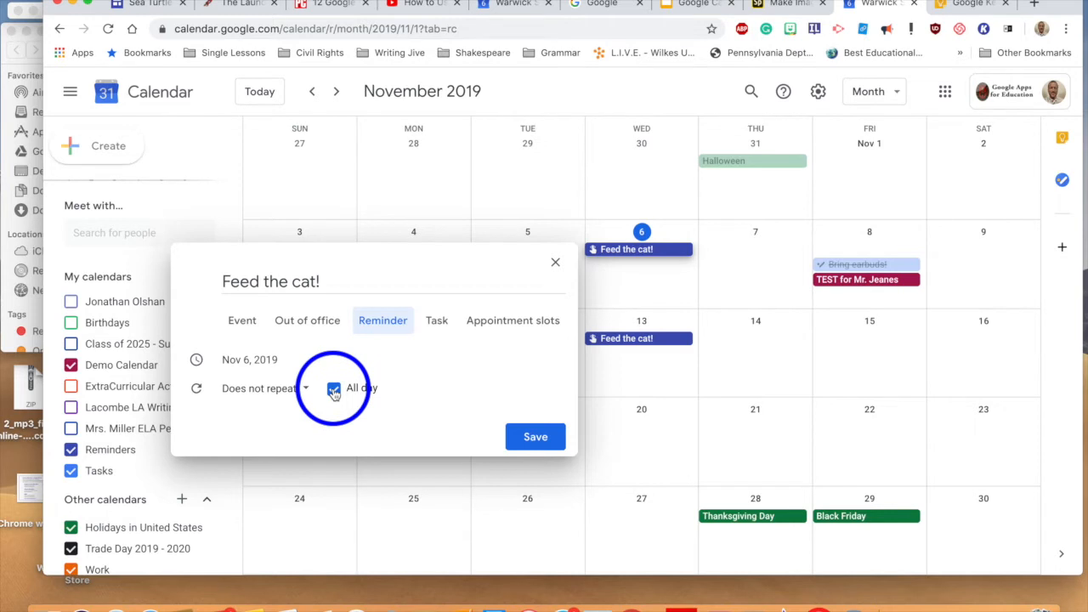
click(536, 437)
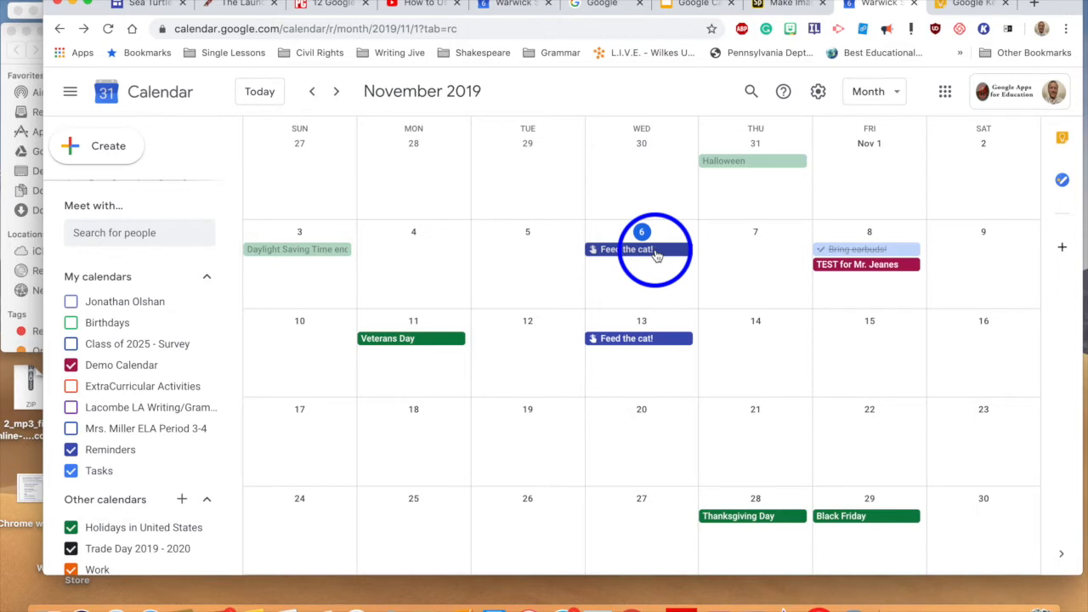
Step: Mark the Nov 6 'Feed the cat!' reminder done, then check and close the completed-reminder details
click(655, 256)
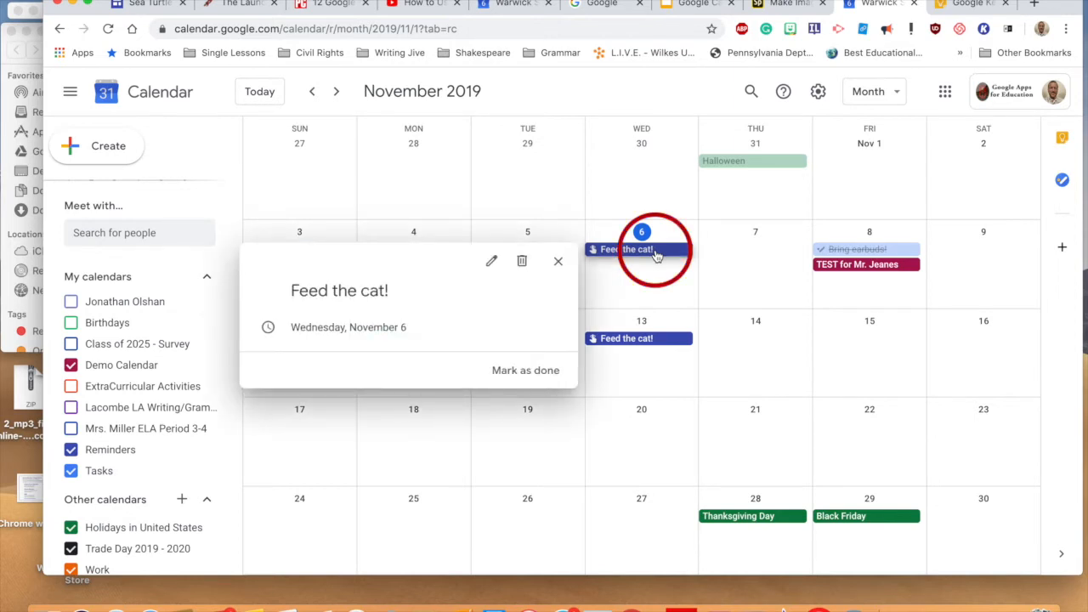
click(525, 372)
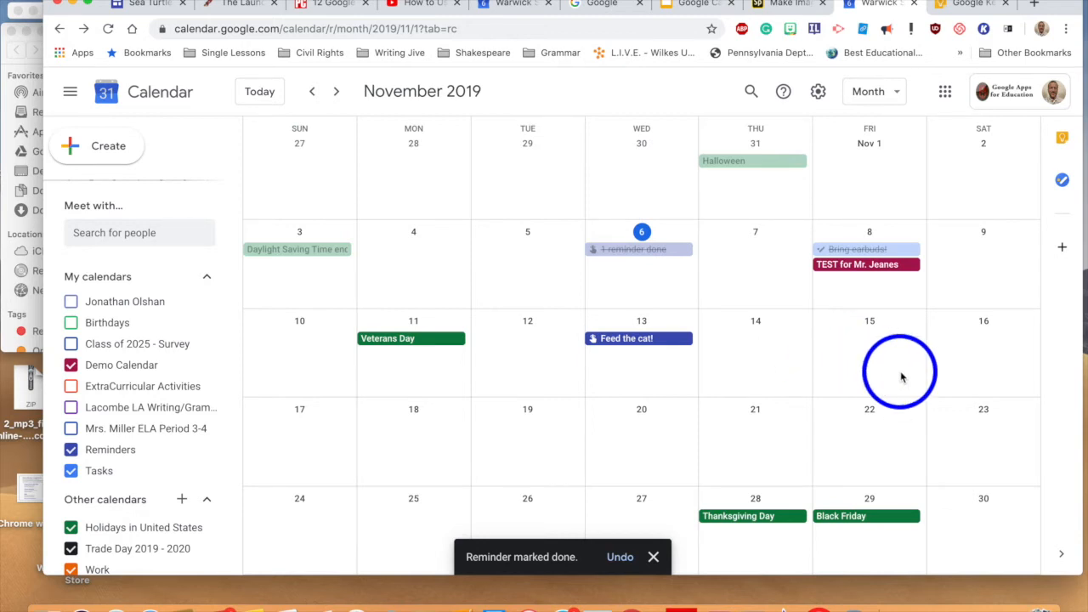
click(644, 258)
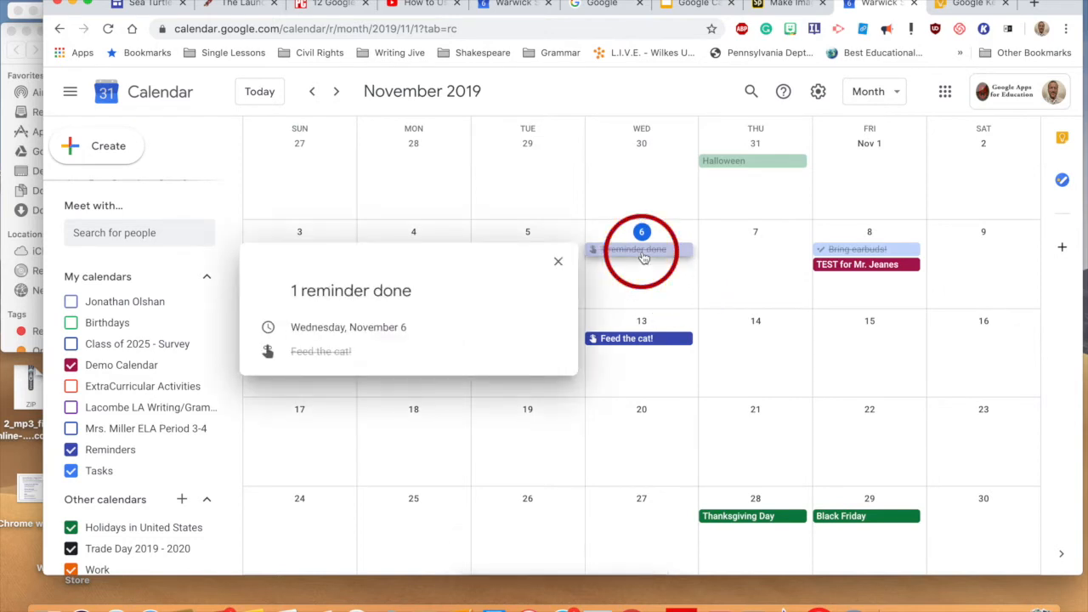
click(557, 261)
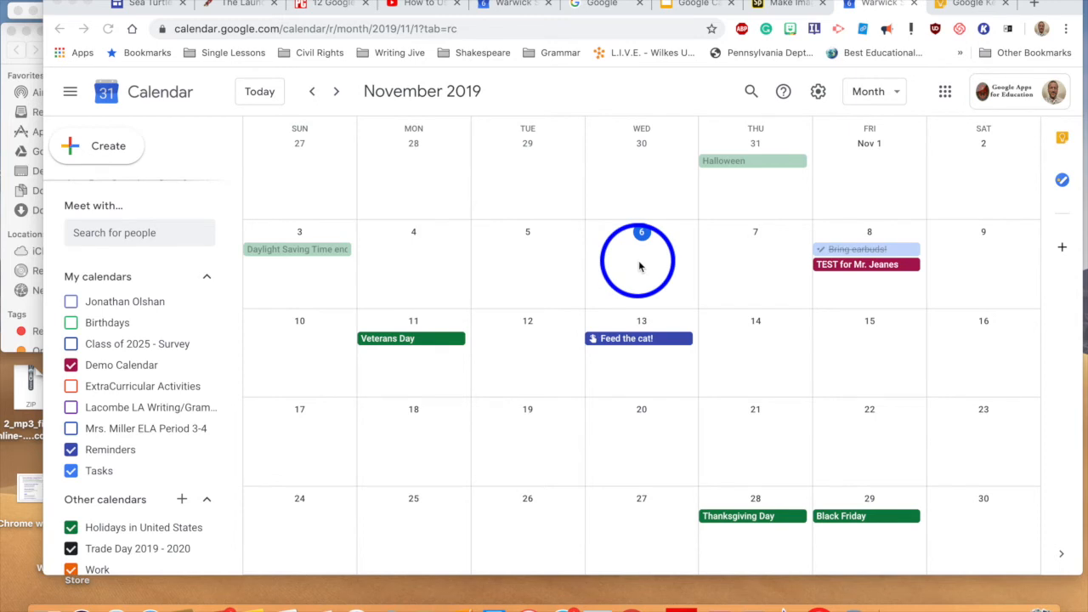
Step: In the Keep side panel, save a note reading 'You must feed that cat, or it will be sad!'
click(1061, 140)
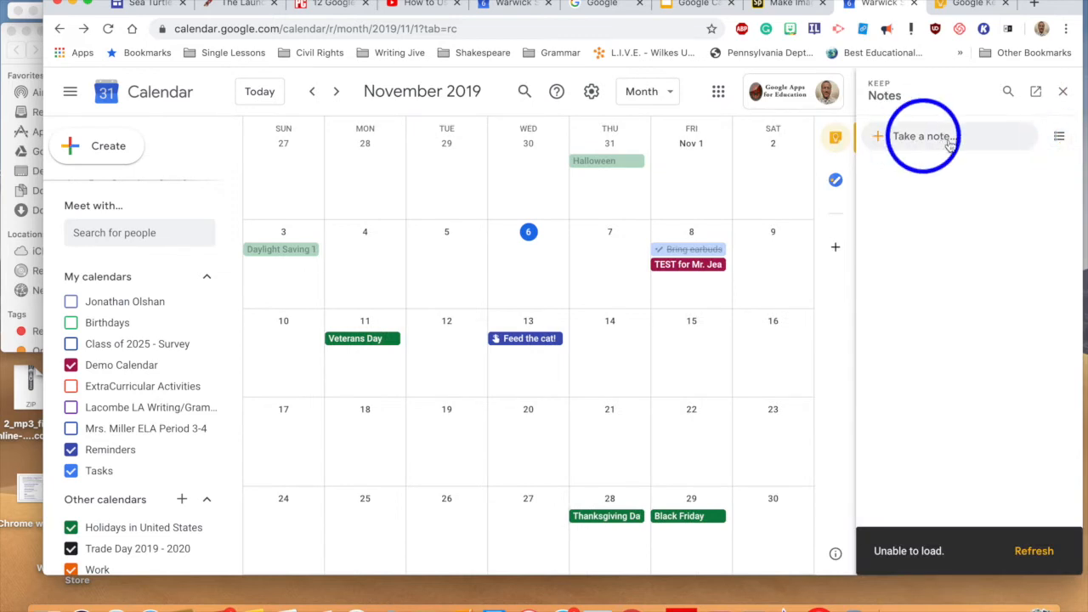
click(949, 144)
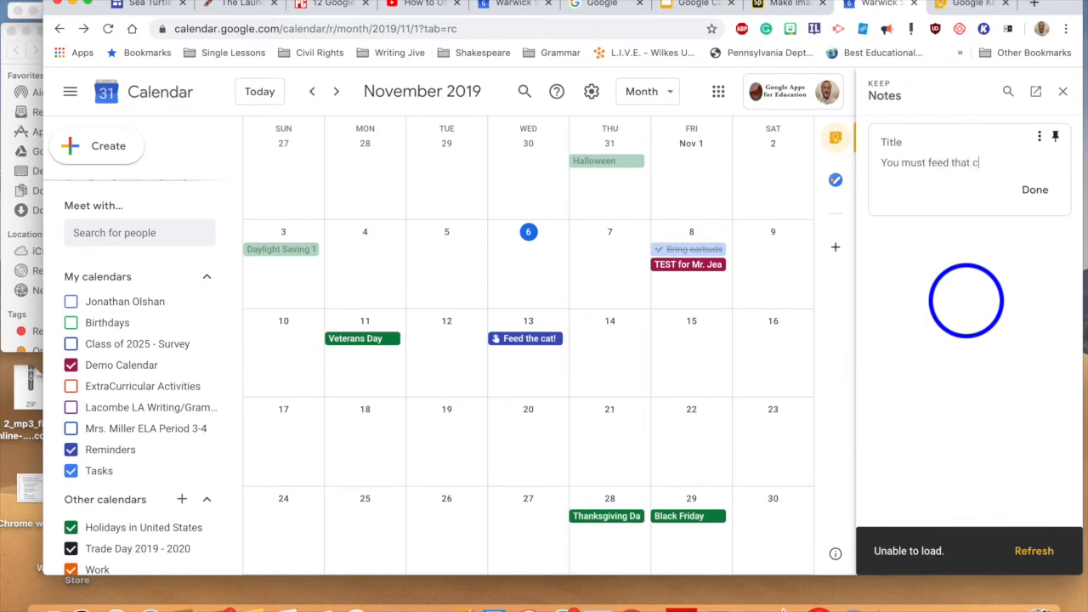
text(l be sad!)
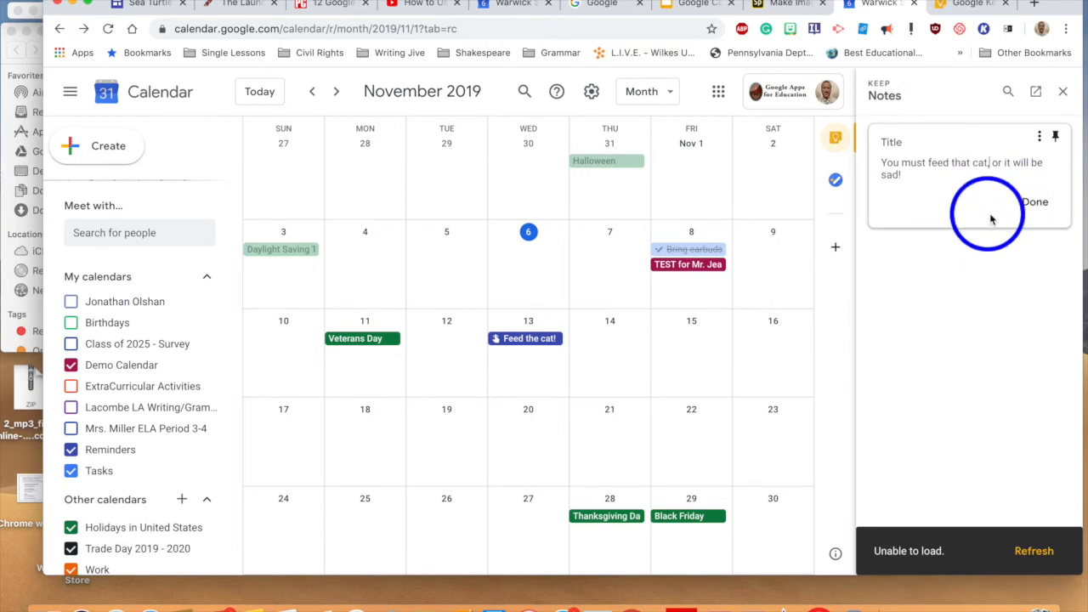
click(1025, 204)
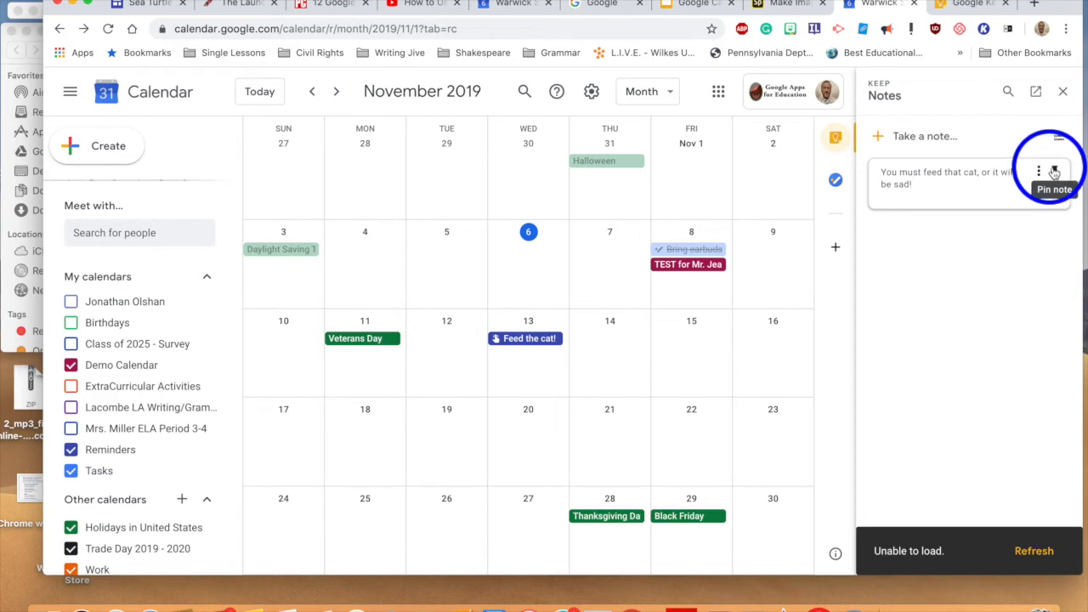
Step: Open the cat note in full Keep, add a Later today 8:00 PM reminder, and return to Calendar
click(1038, 172)
click(1008, 218)
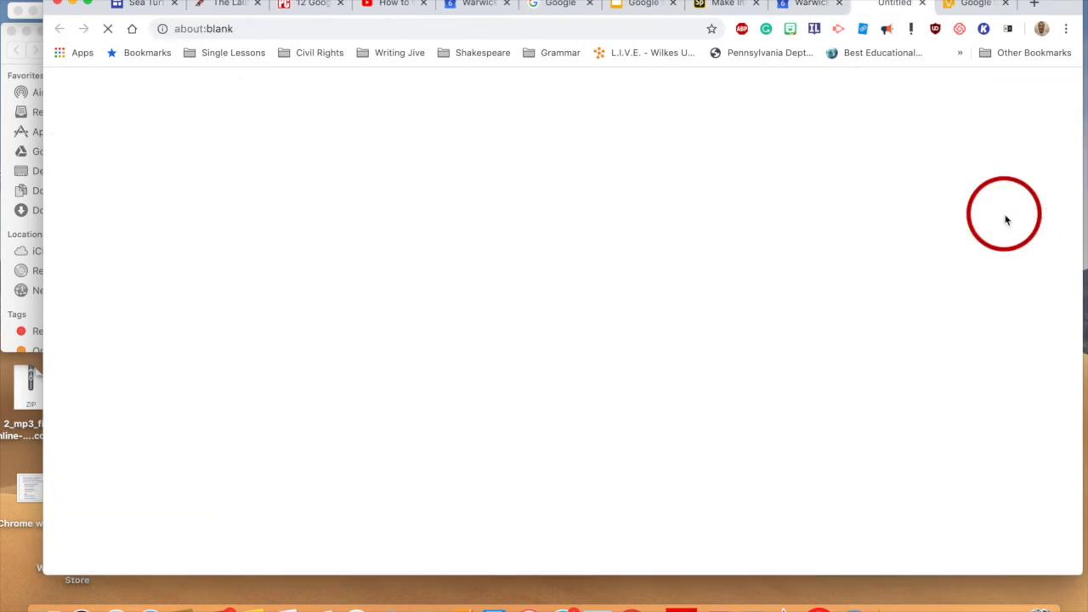
click(554, 143)
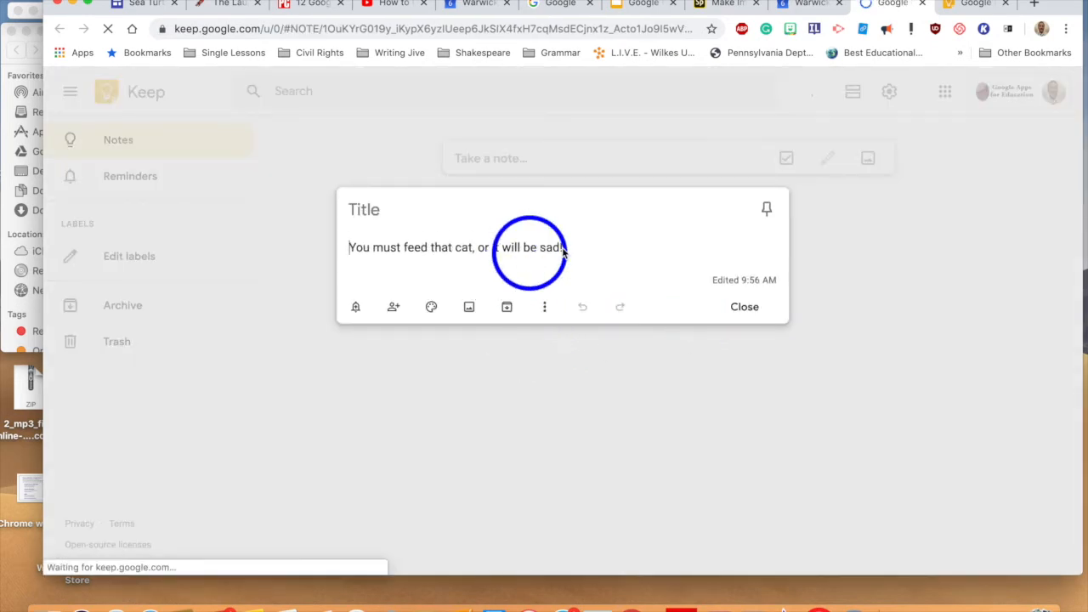
click(355, 307)
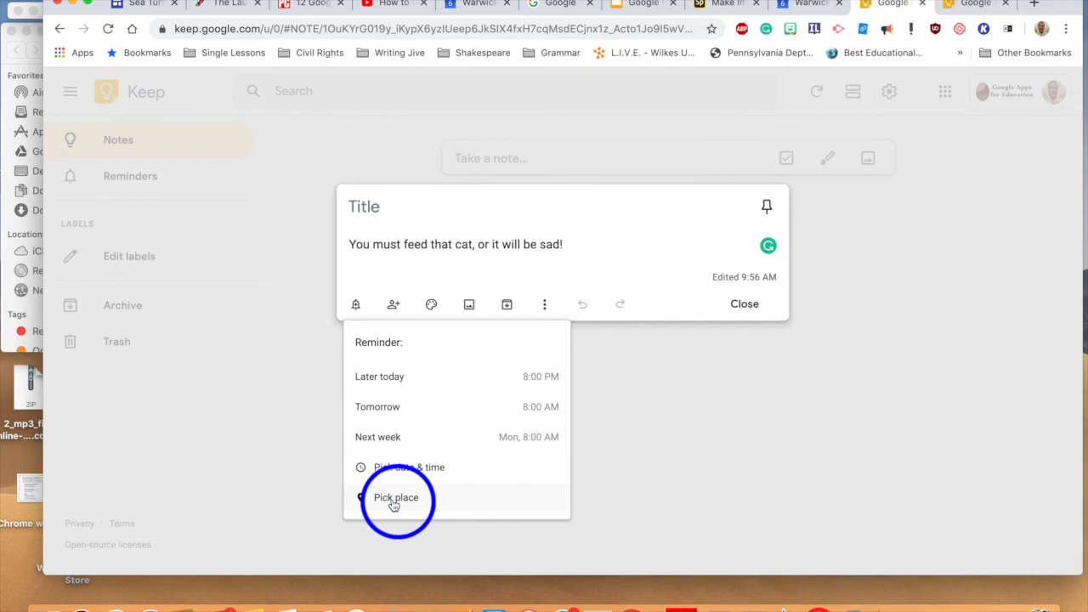
click(388, 379)
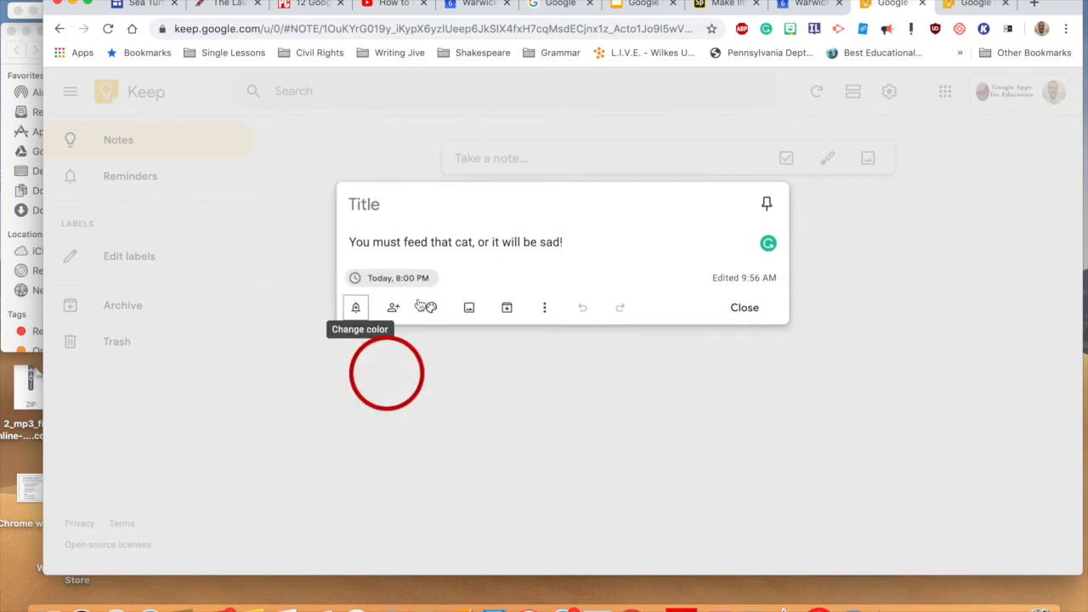
click(745, 311)
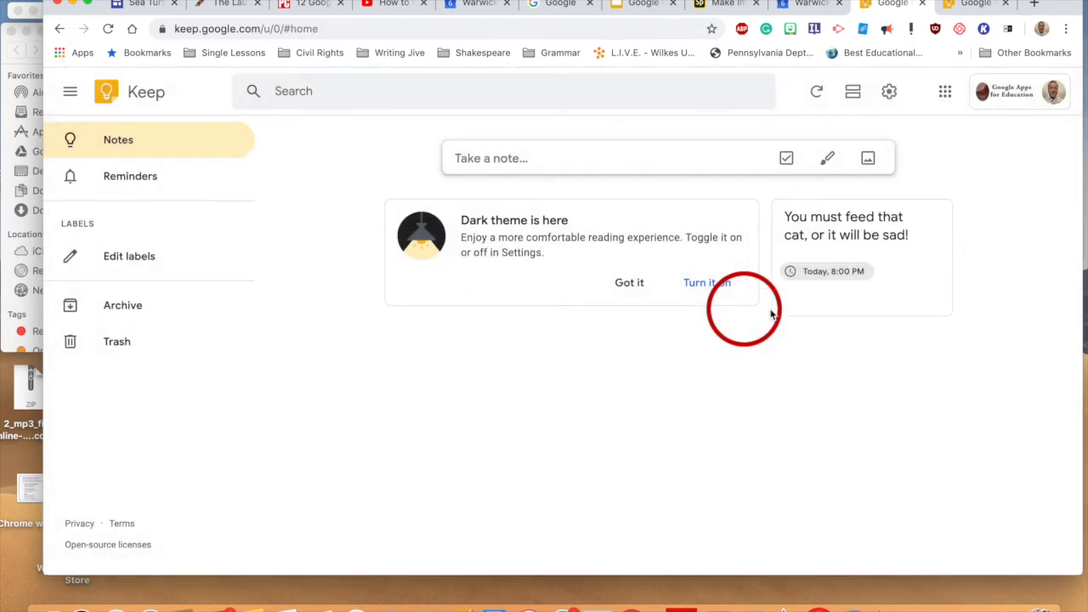
click(804, 9)
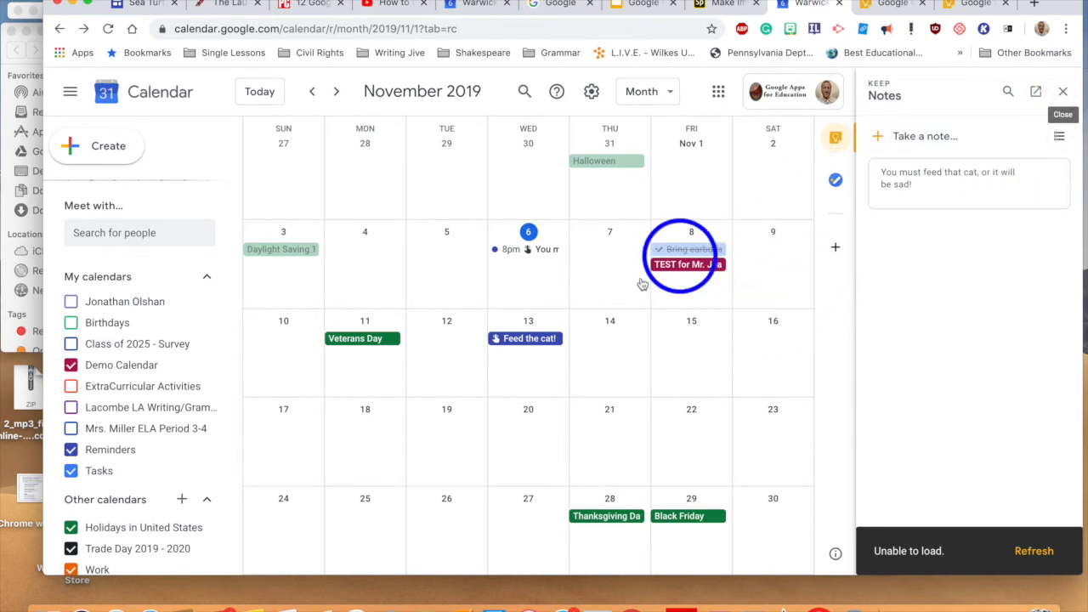
Step: Close the Keep side panel with its X
click(1062, 92)
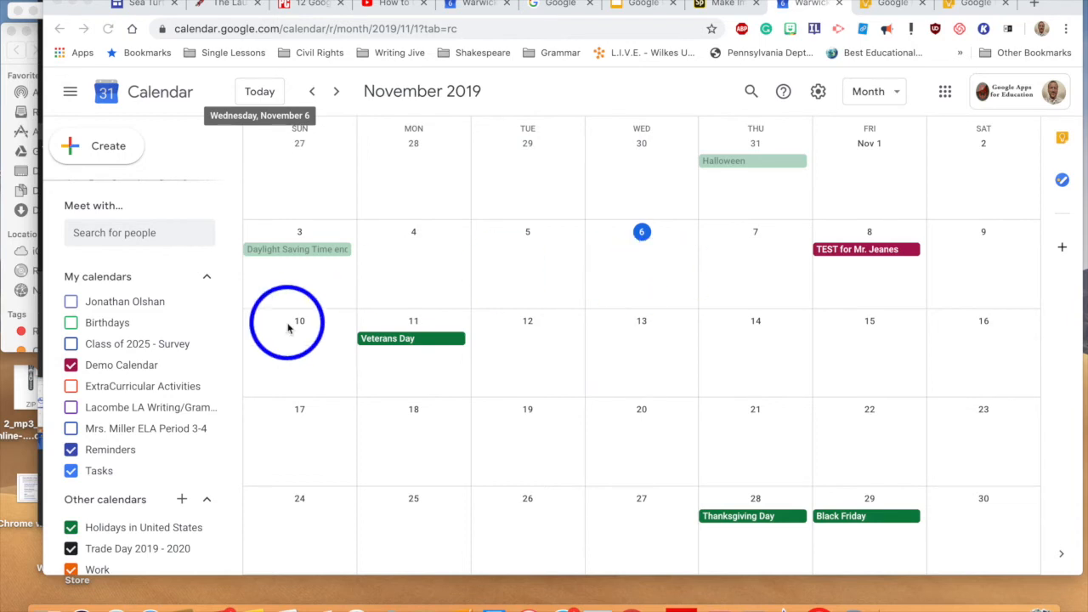
Step: Create a November 6 event titled 'Daily Homework Agenda' and open it in the full editor
click(654, 283)
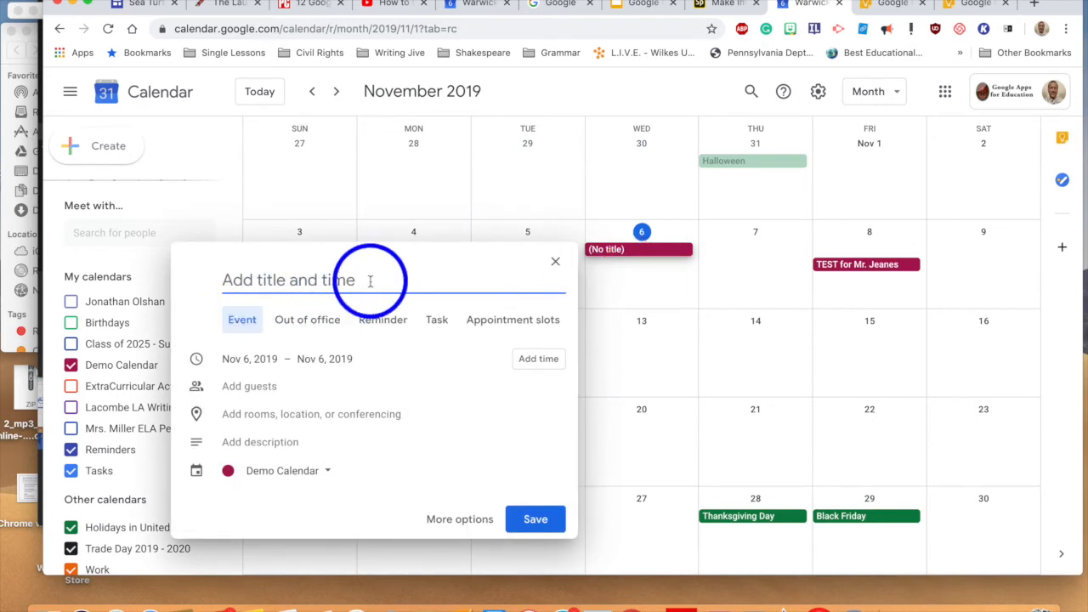
text(Daily Home)
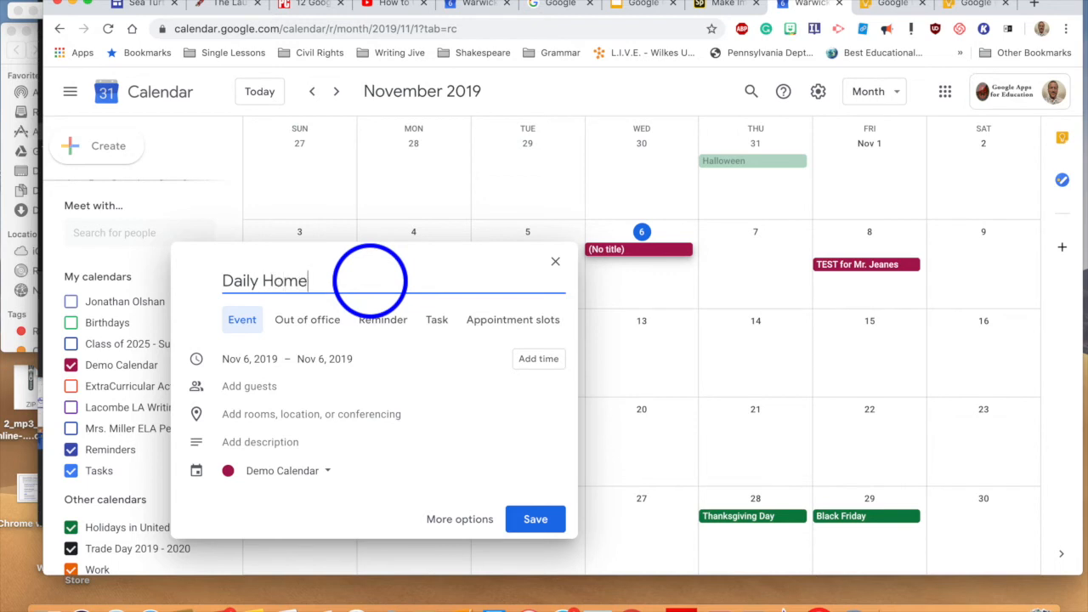
text(work Agenda)
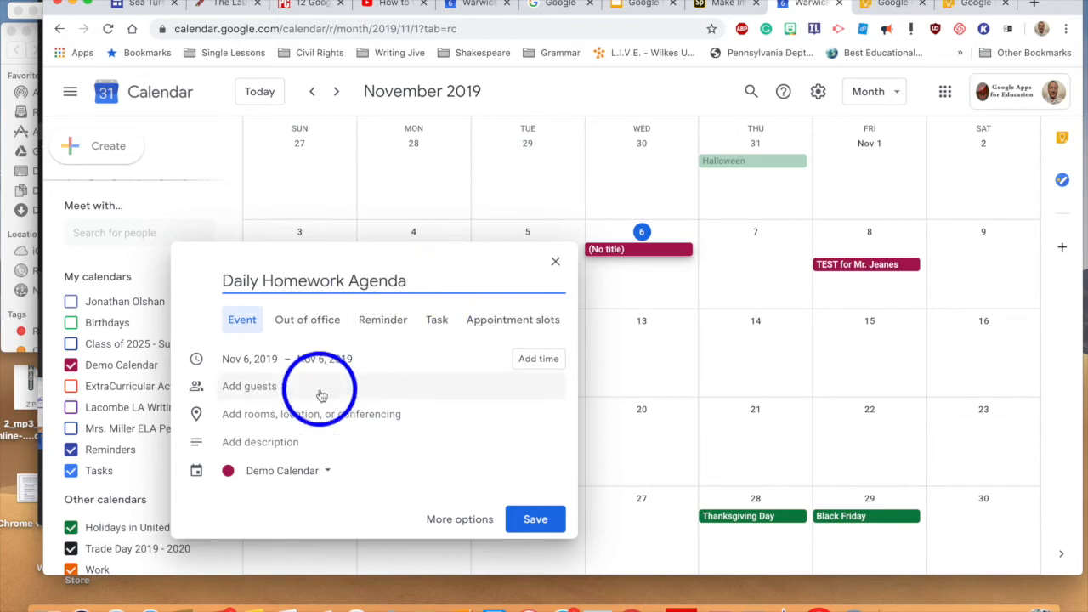
click(456, 520)
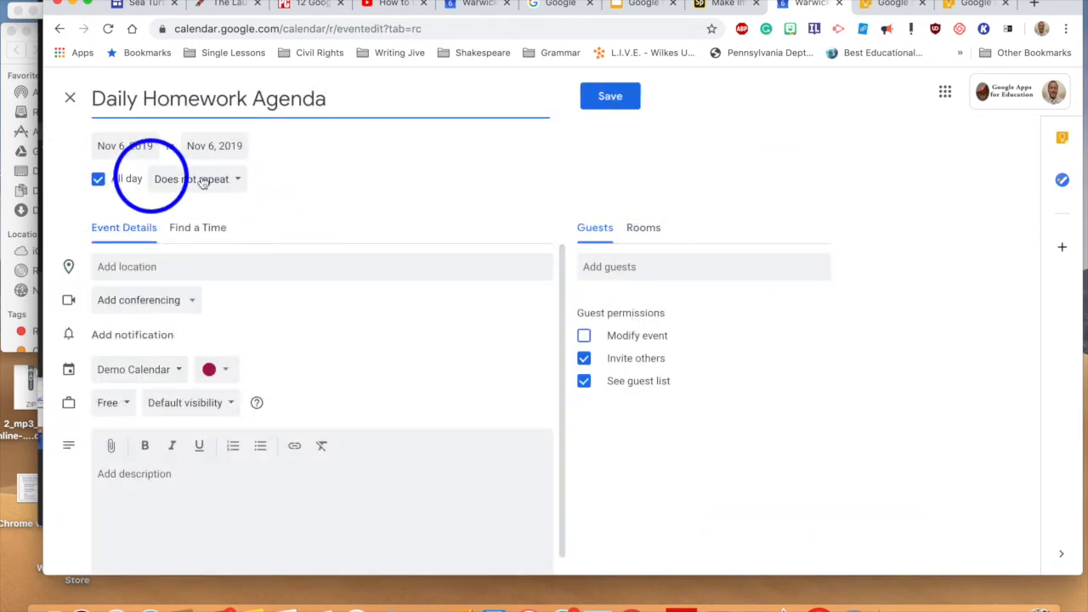
Step: Make Daily Homework Agenda repeat daily at 6:30pm, not all day, with a homework-notes description, and save
click(241, 185)
click(191, 206)
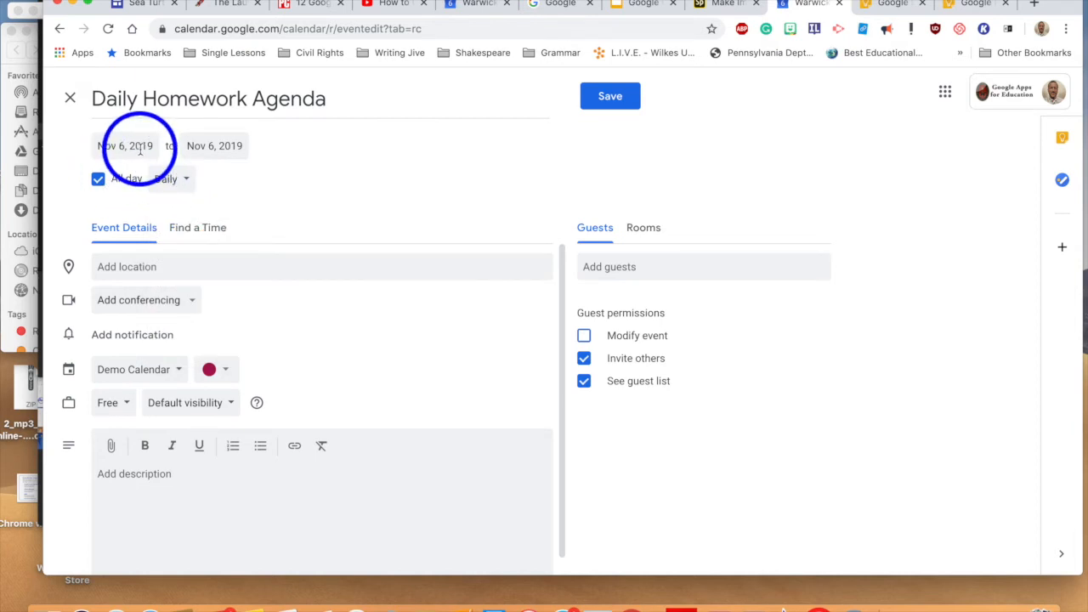
click(98, 178)
click(208, 147)
scroll(226, 246, down, 10)
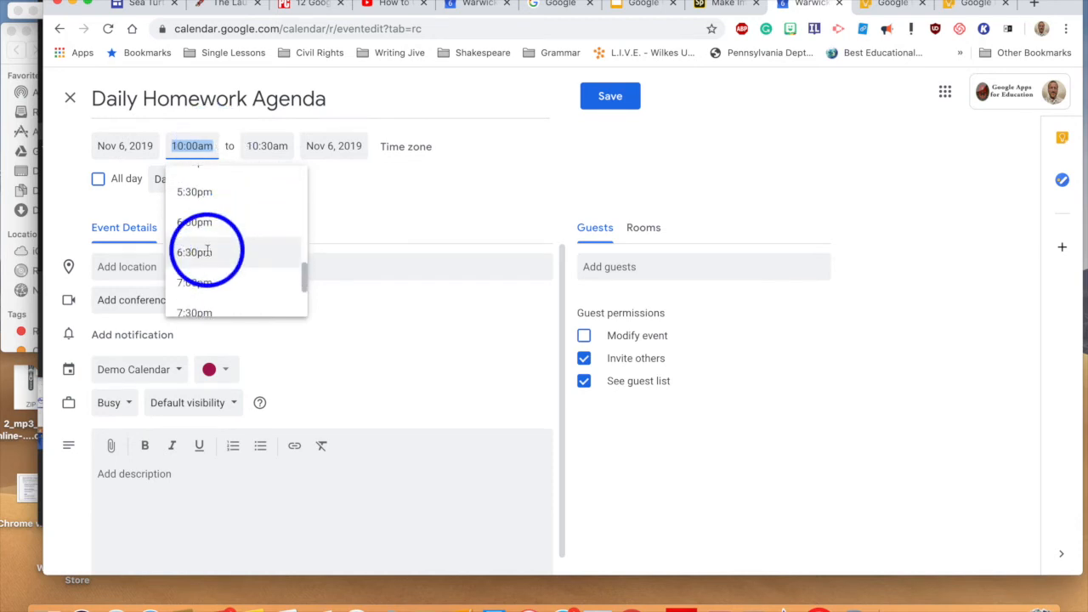
click(208, 248)
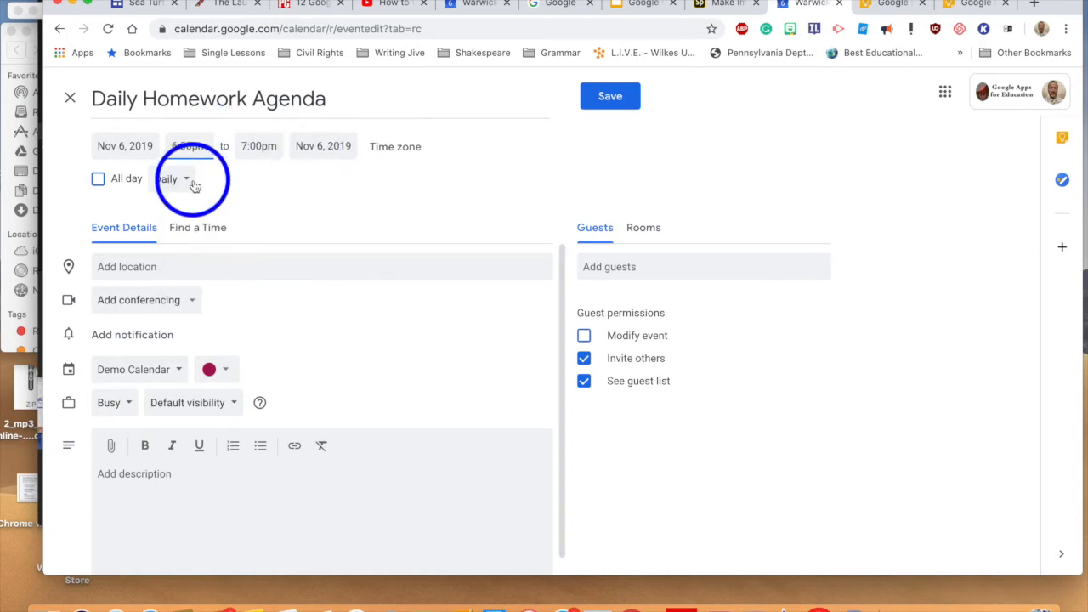
click(197, 499)
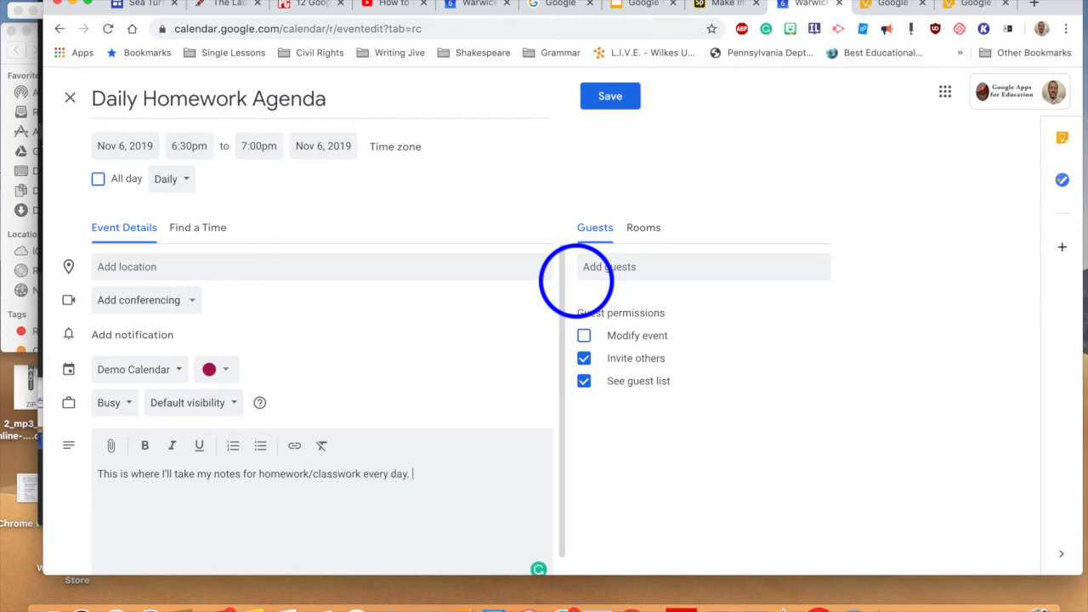
click(609, 103)
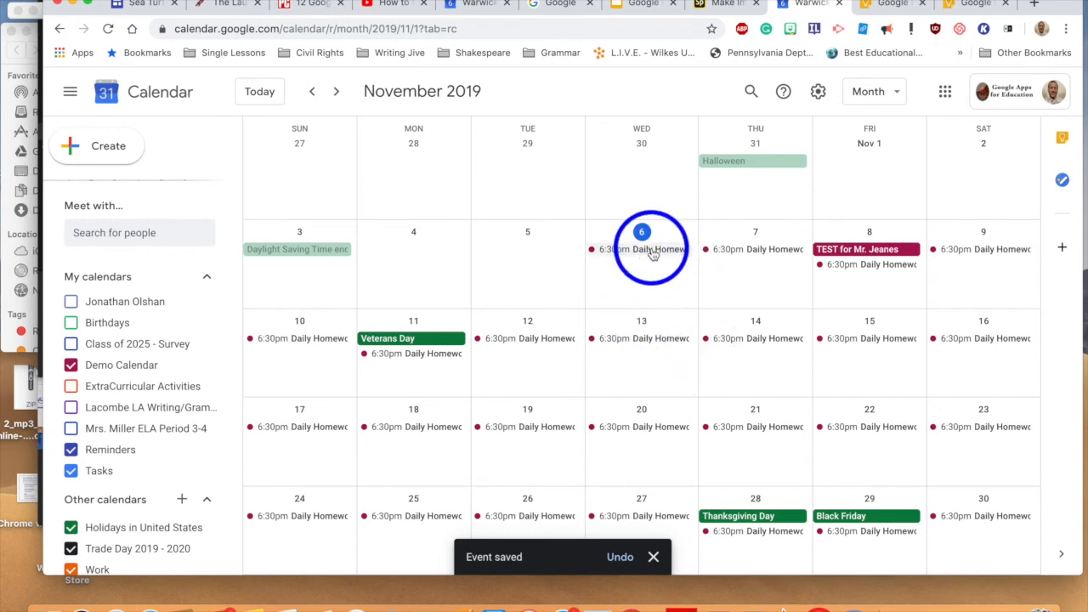
Step: Replace the Nov 7 occurrence's description with a note about finishing tonight's essay, saving this event only
click(777, 252)
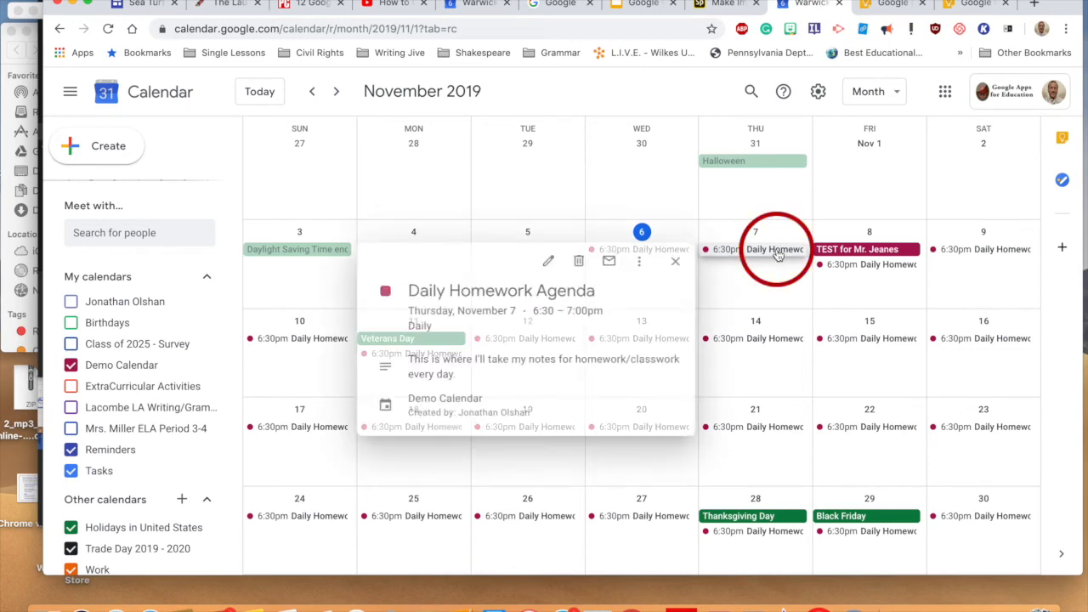
click(544, 263)
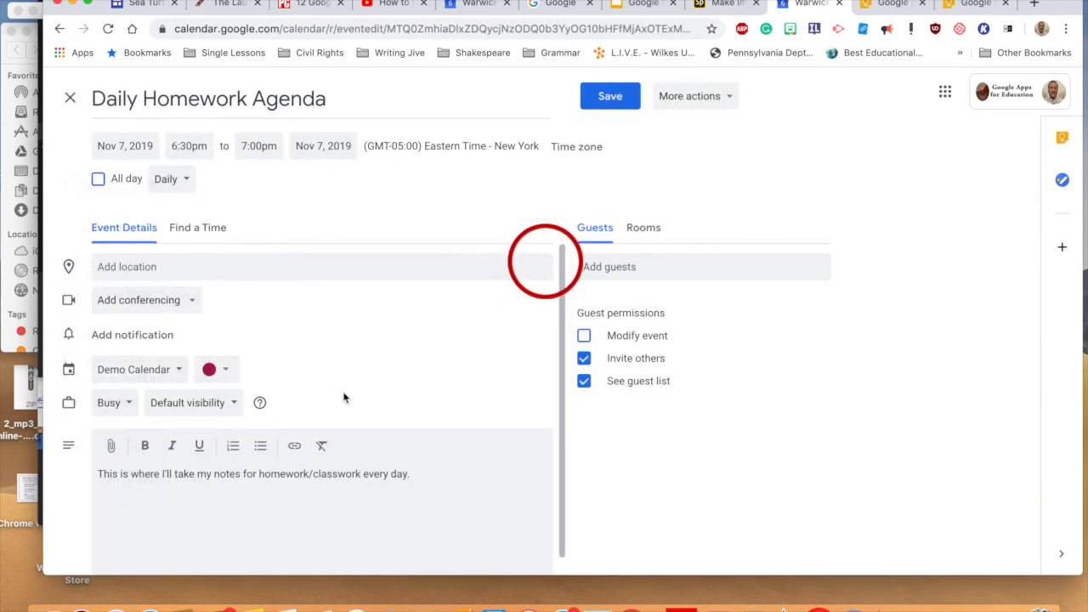
triple_click(323, 483)
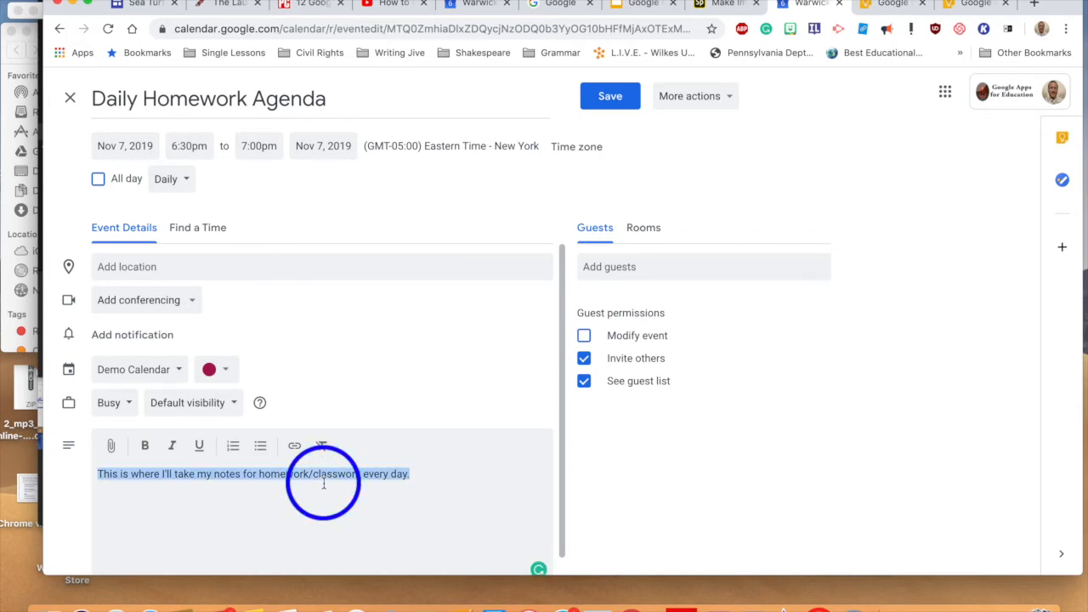
text(I need to finish my essay tonight for Mr. Lac)
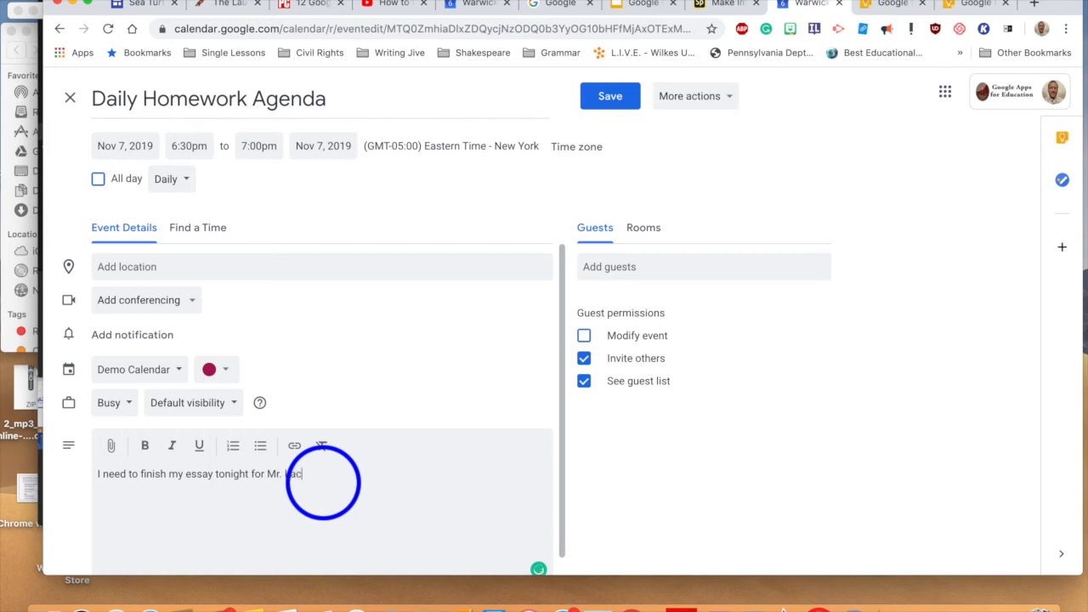
text(!)
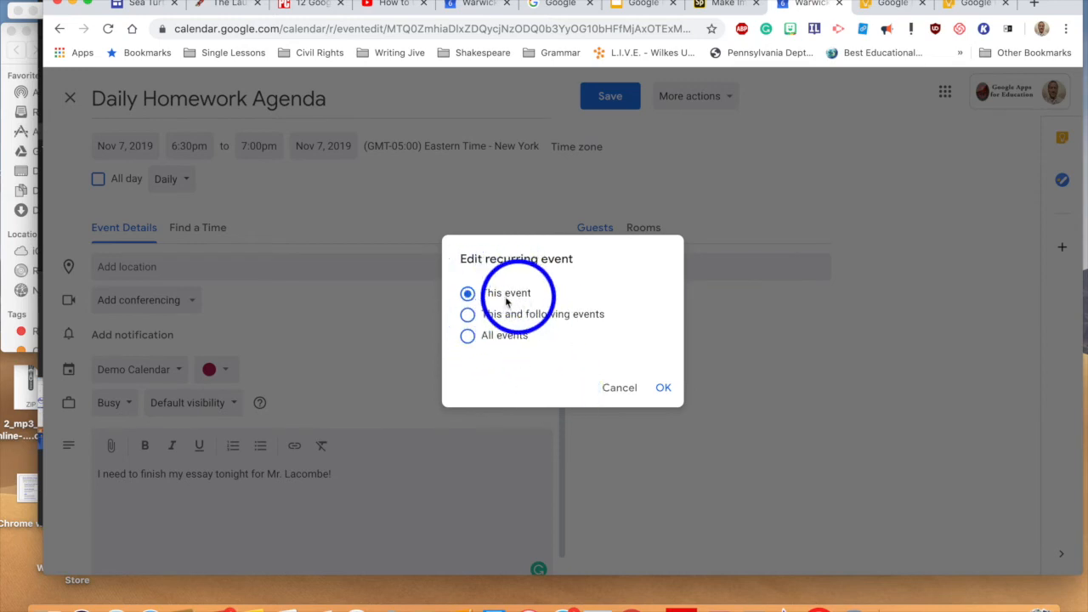
click(663, 387)
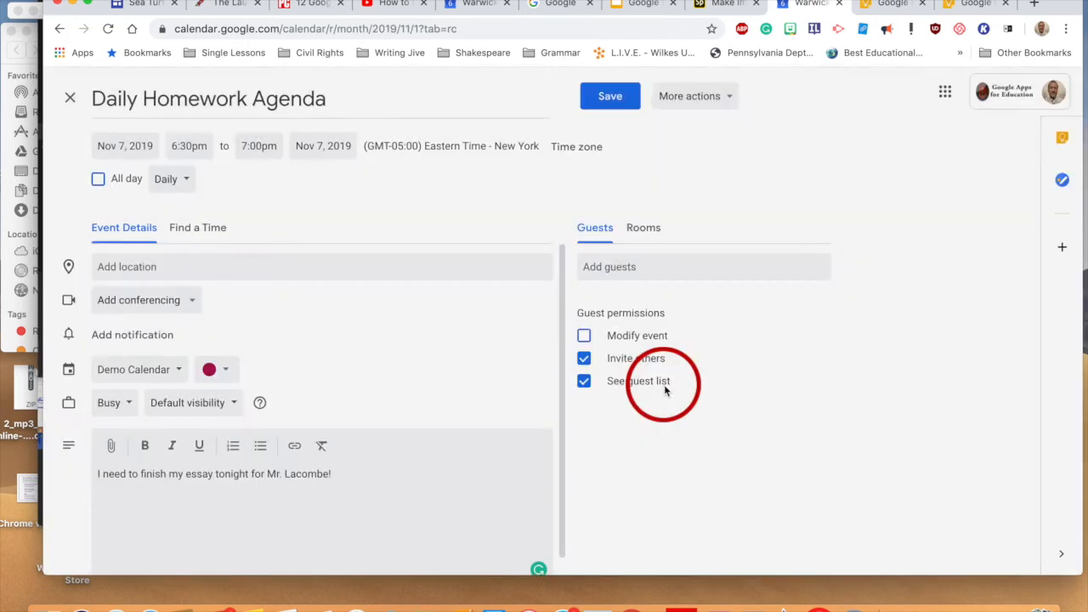
click(759, 250)
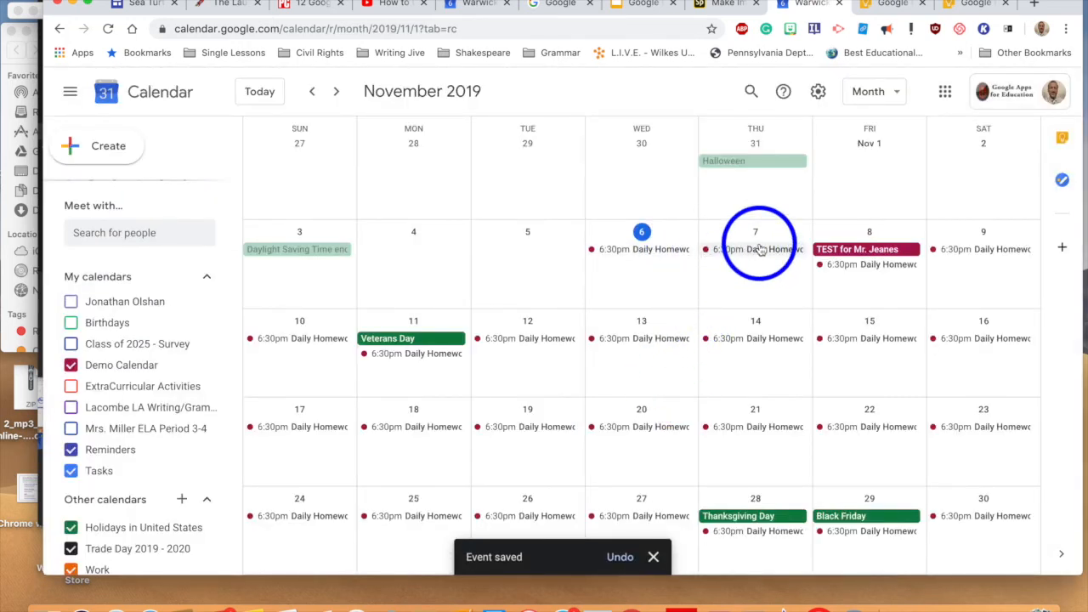
click(497, 348)
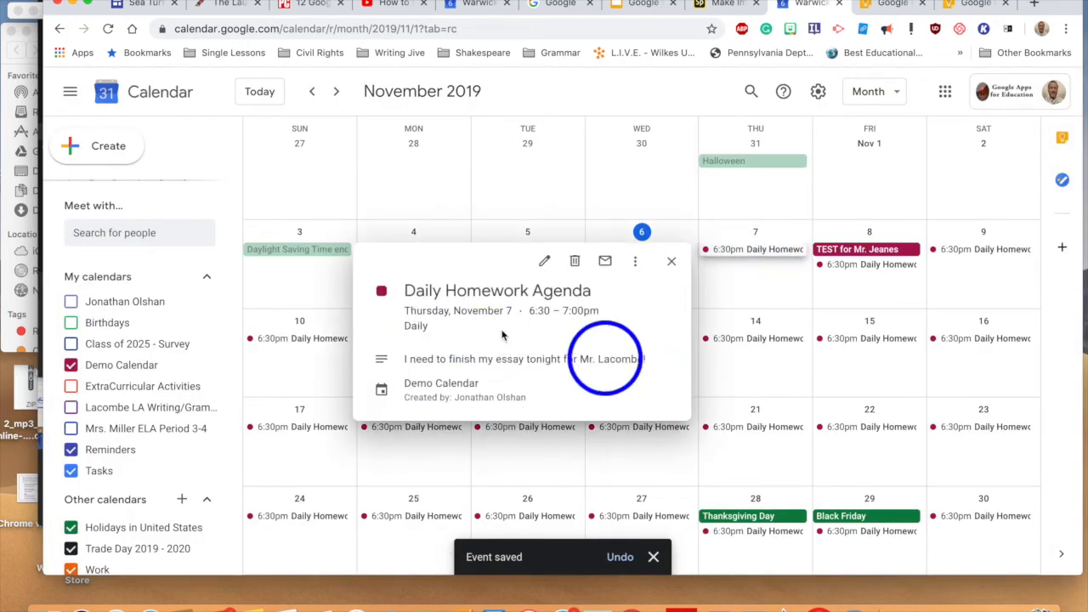
click(672, 265)
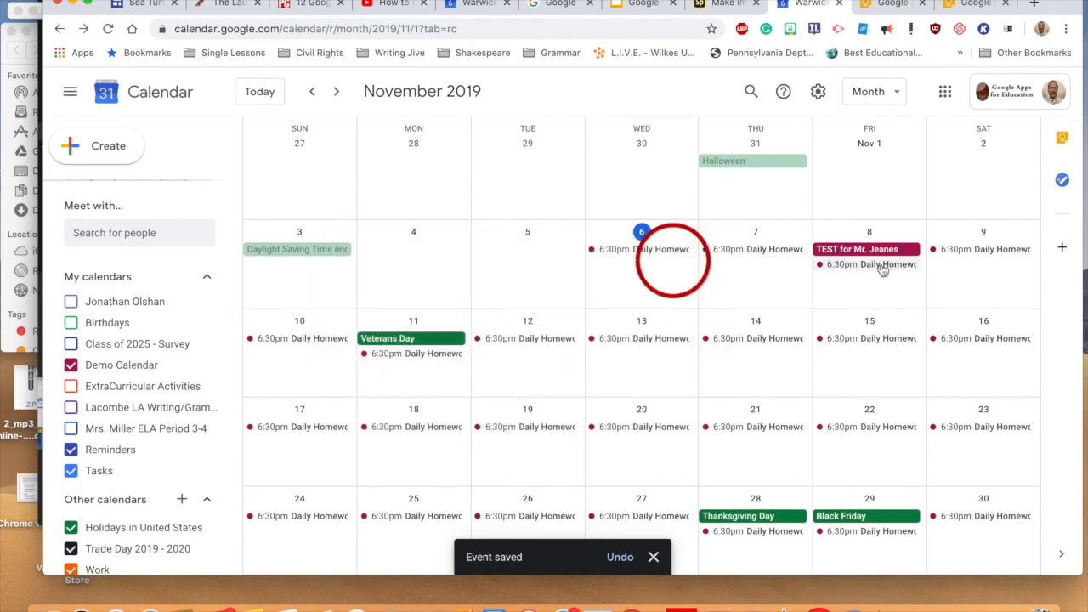
click(884, 267)
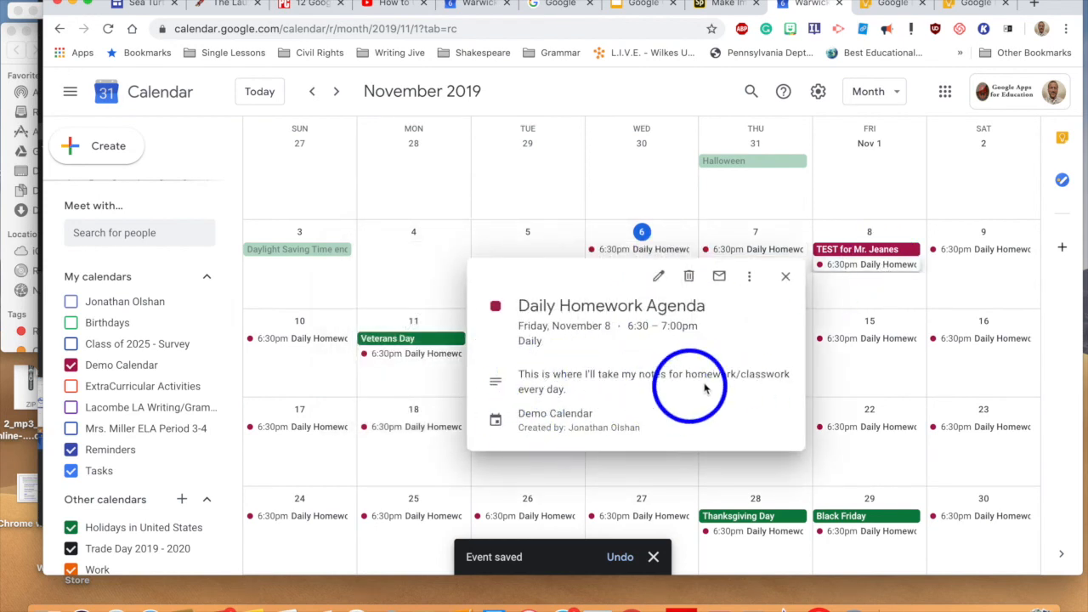
click(787, 276)
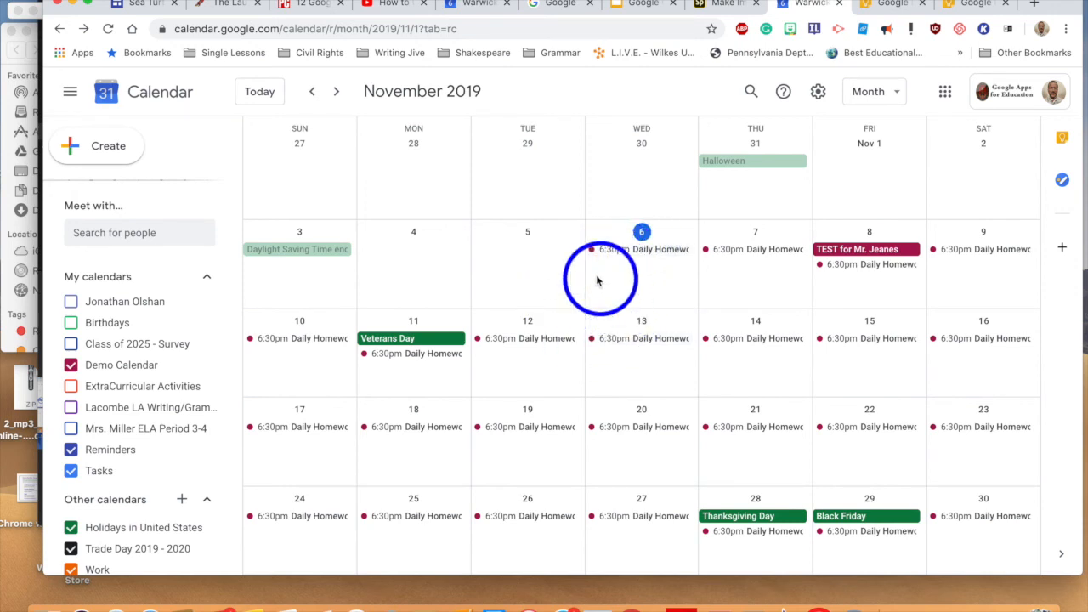
Step: Add the line 'I need to study for SS!' to the Nov 7 notes, save, and verify it
click(753, 255)
click(549, 255)
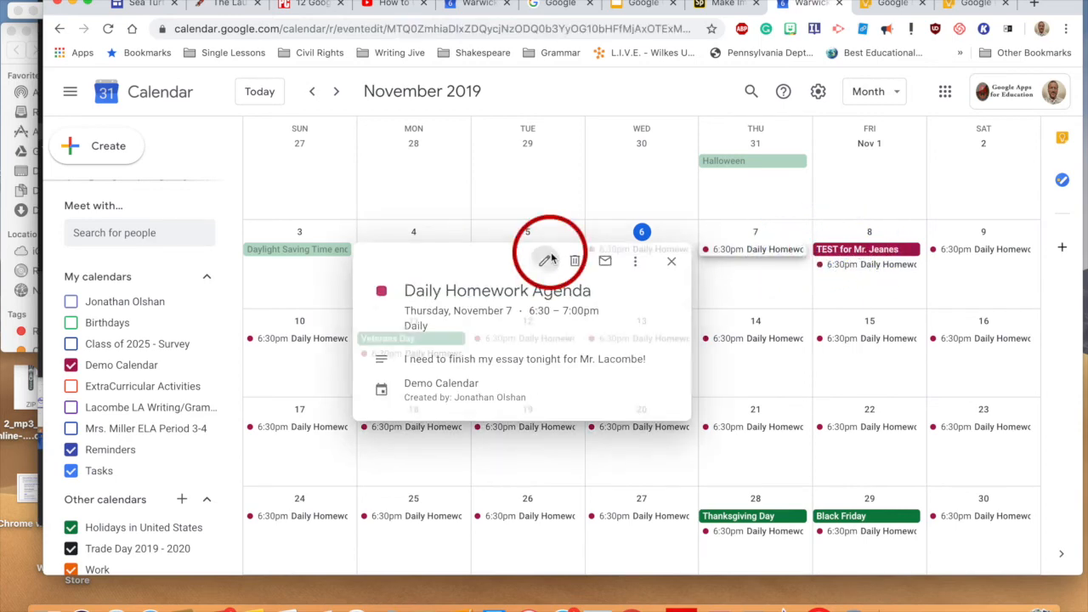
click(352, 473)
key(Return)
text(I need to study)
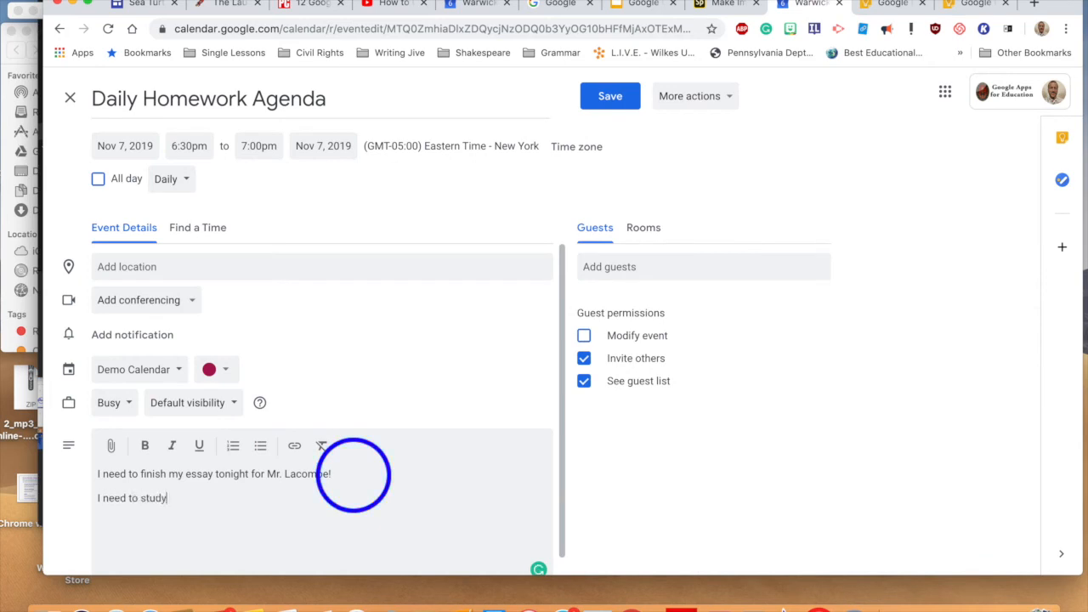
text( for SS!)
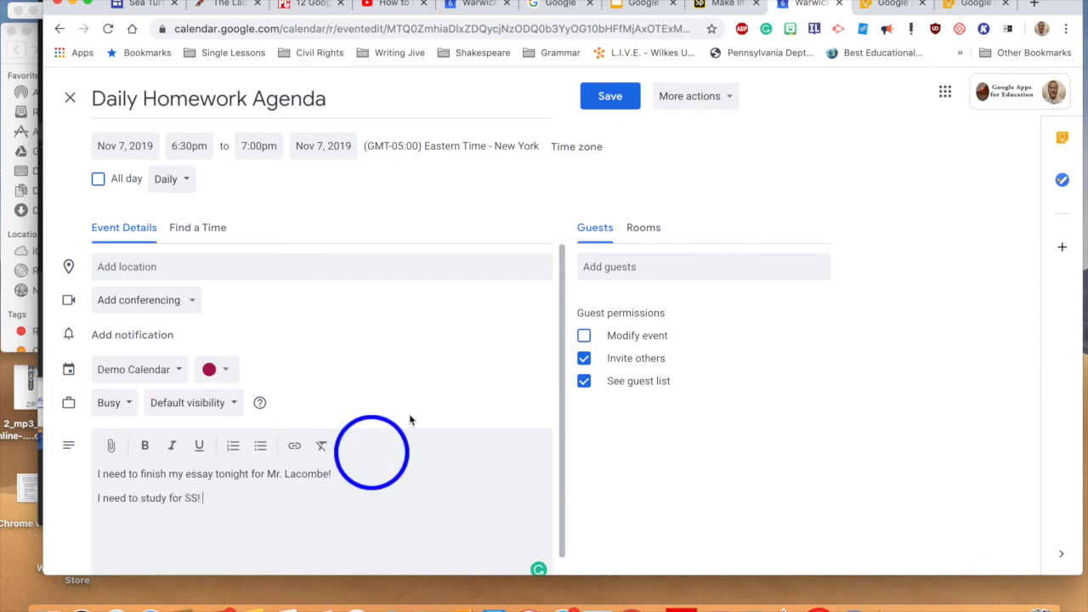
click(607, 96)
click(663, 388)
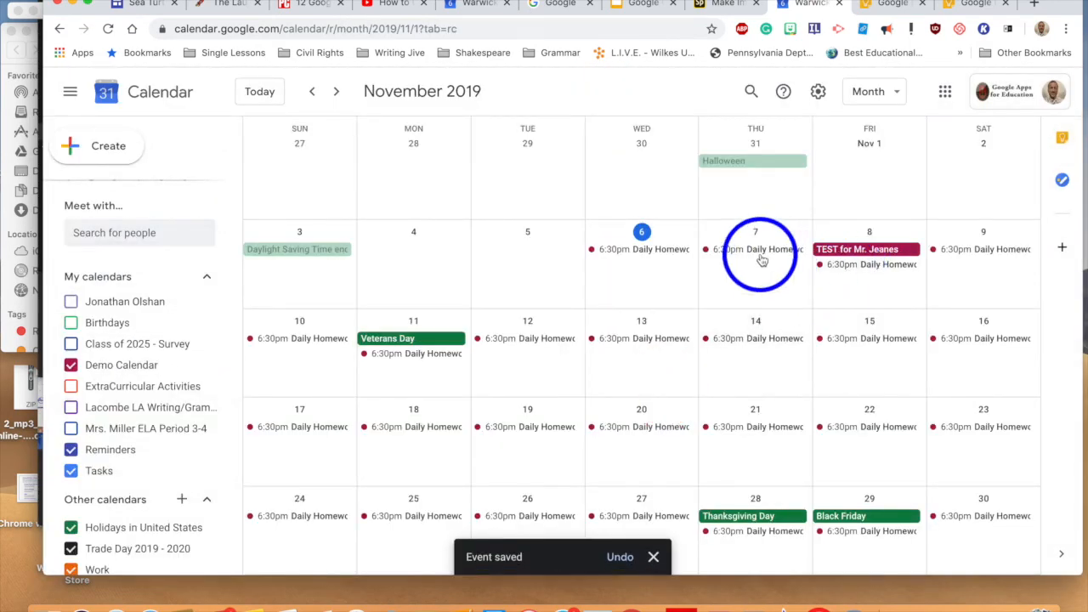
click(757, 250)
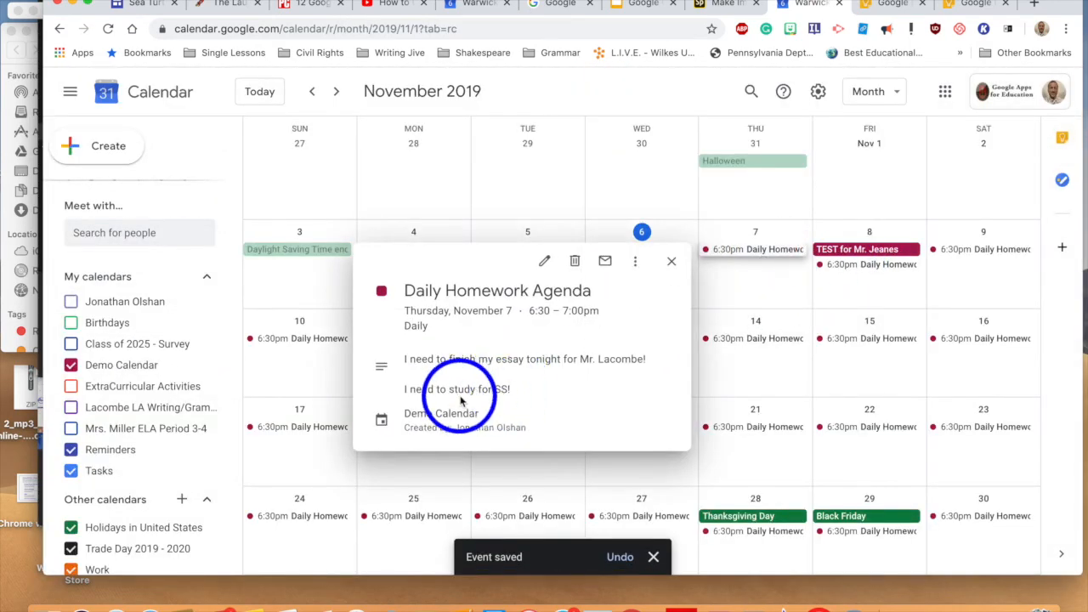
click(674, 262)
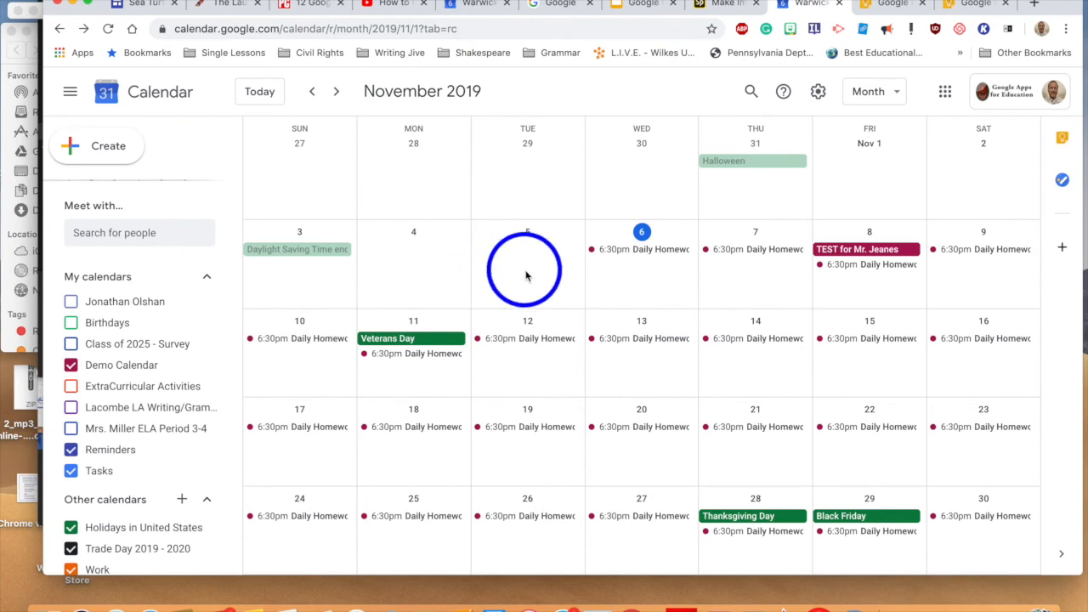
Step: Launch QuickTime from Spotlight search to mirror the iPad's home screen
key(super+space)
text(quick)
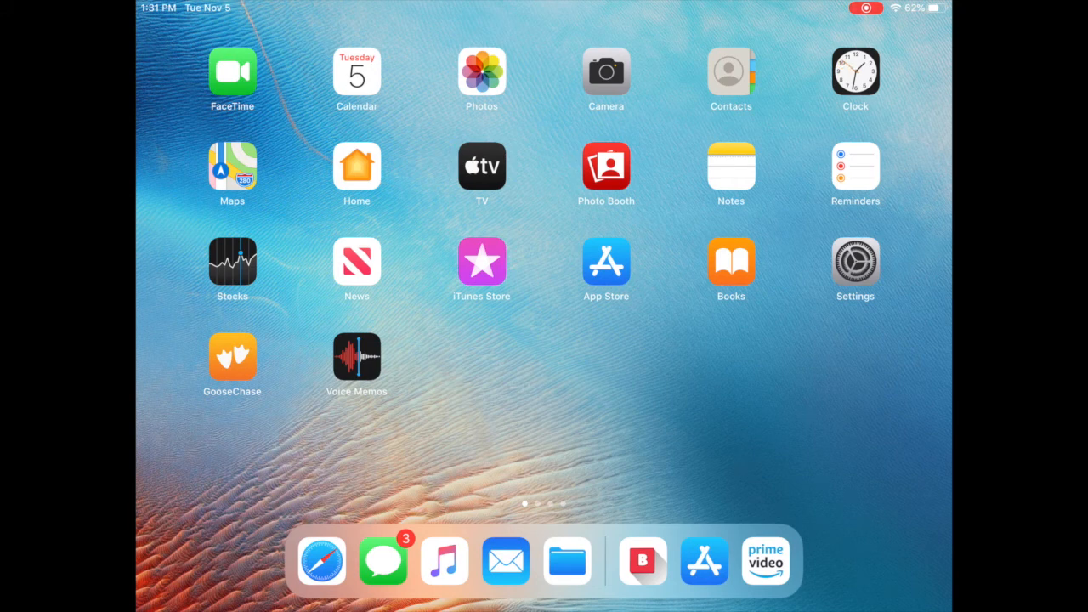
Step: Search the App Store for 'Google cale', then get and open Google Calendar: Time Planner
click(606, 261)
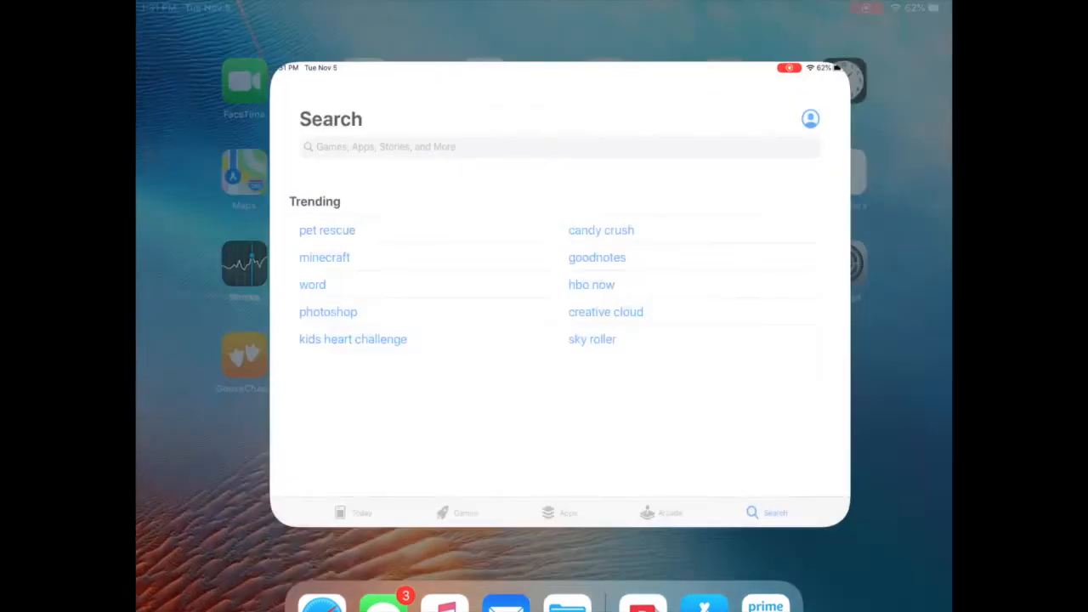
click(544, 112)
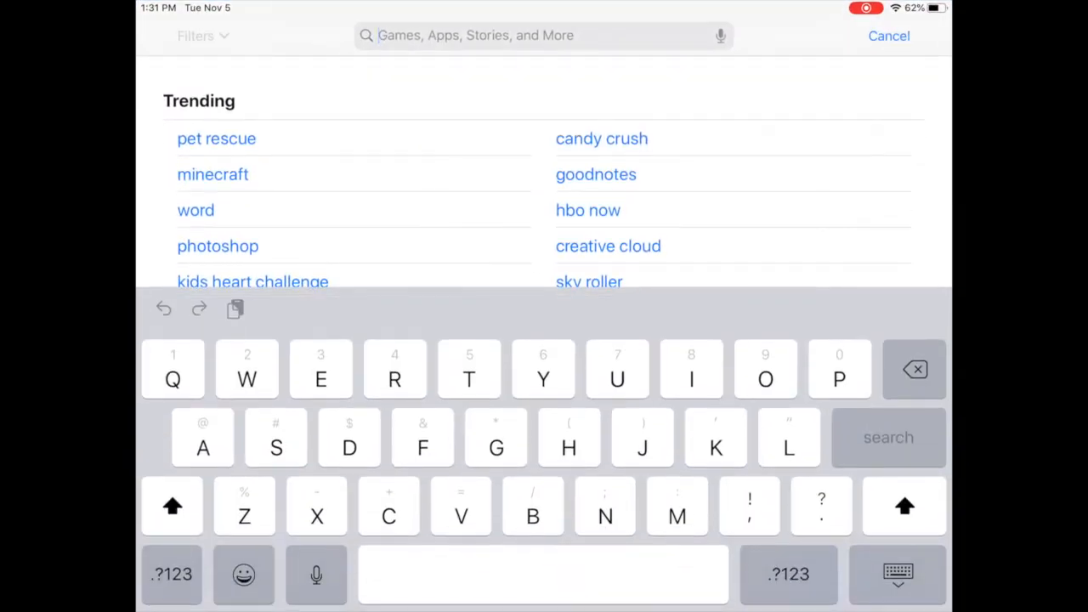
text(Google)
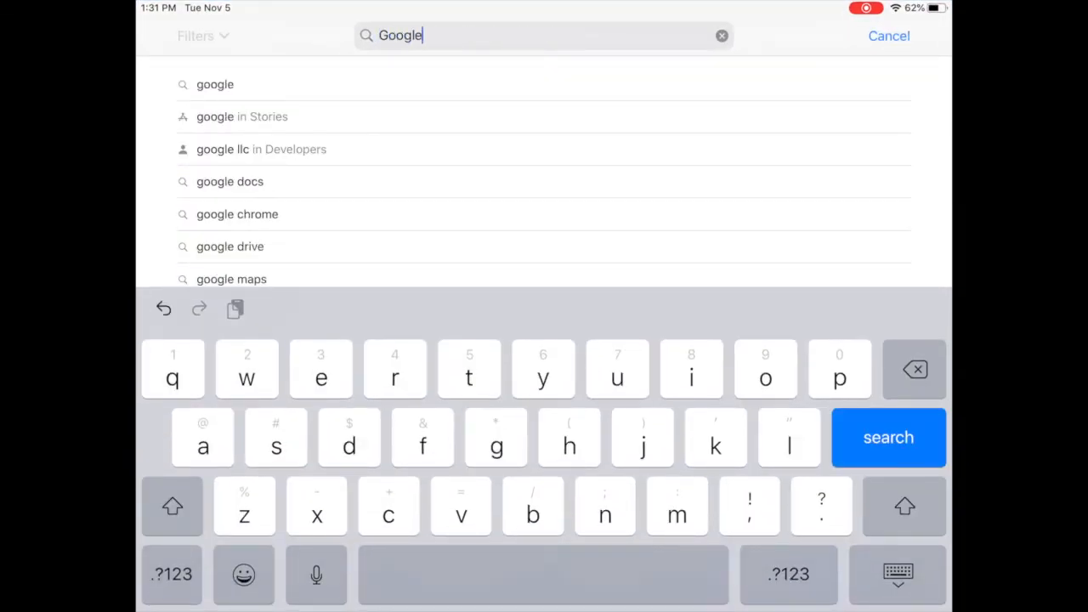
text( cale)
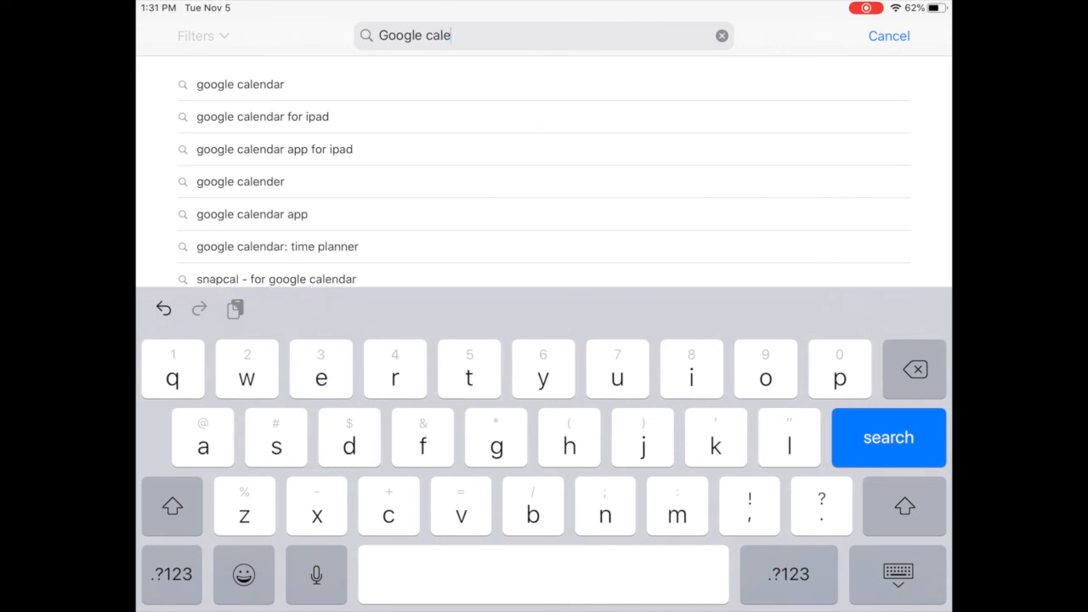
click(240, 84)
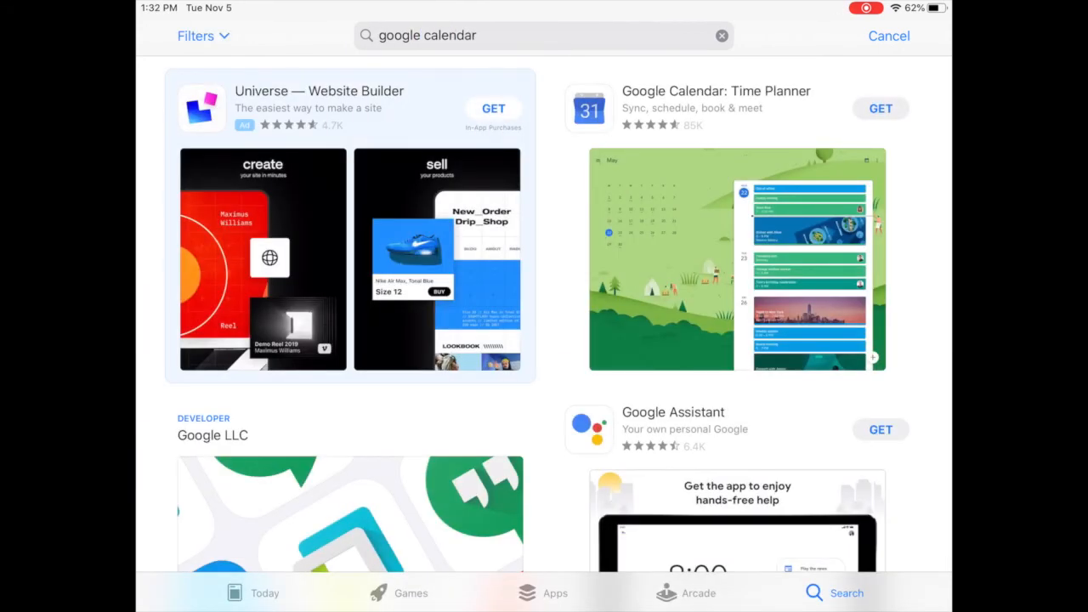
click(881, 108)
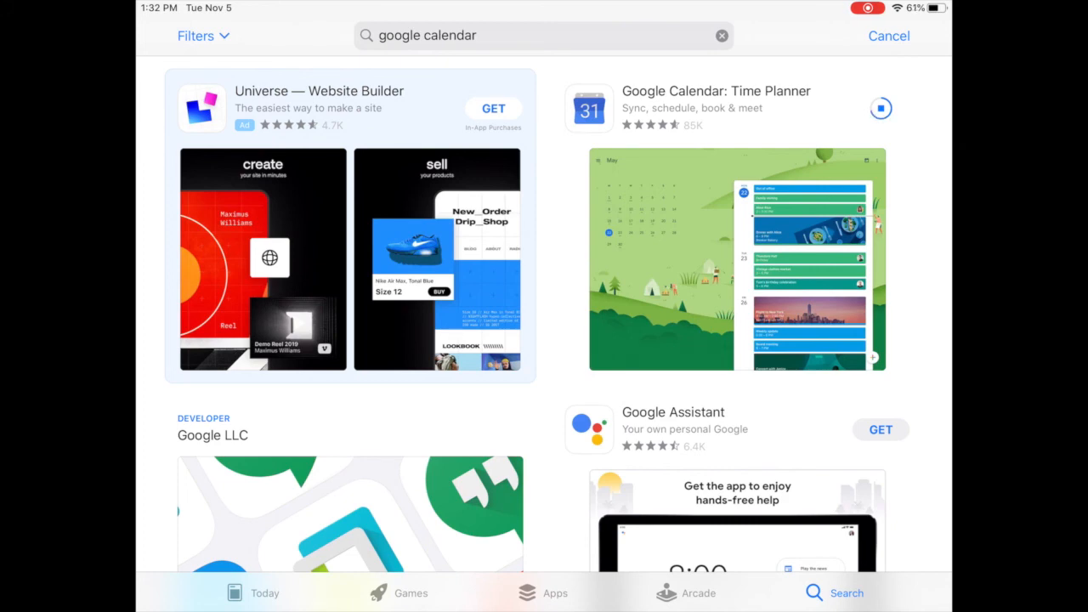
click(880, 107)
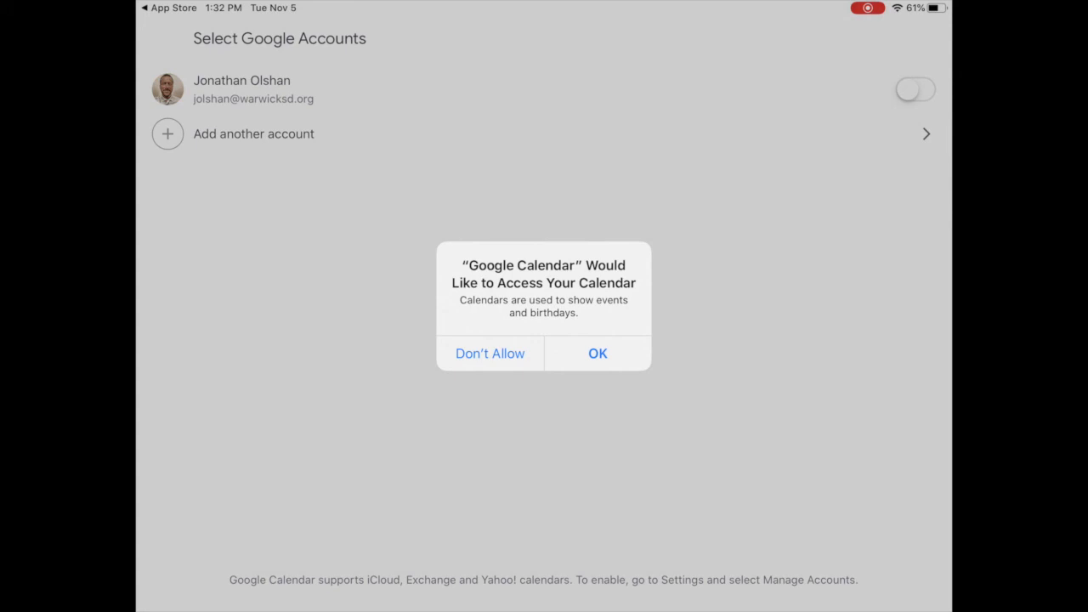
Step: Grant calendar access, sign in with the school account e-mail, allow notifications, and dismiss the intro
click(597, 353)
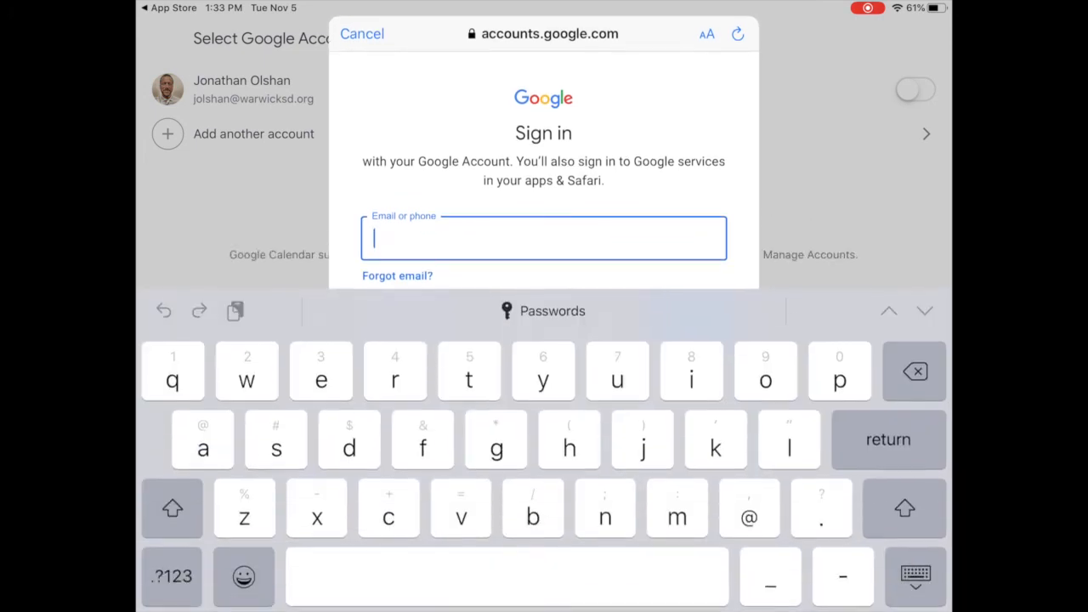
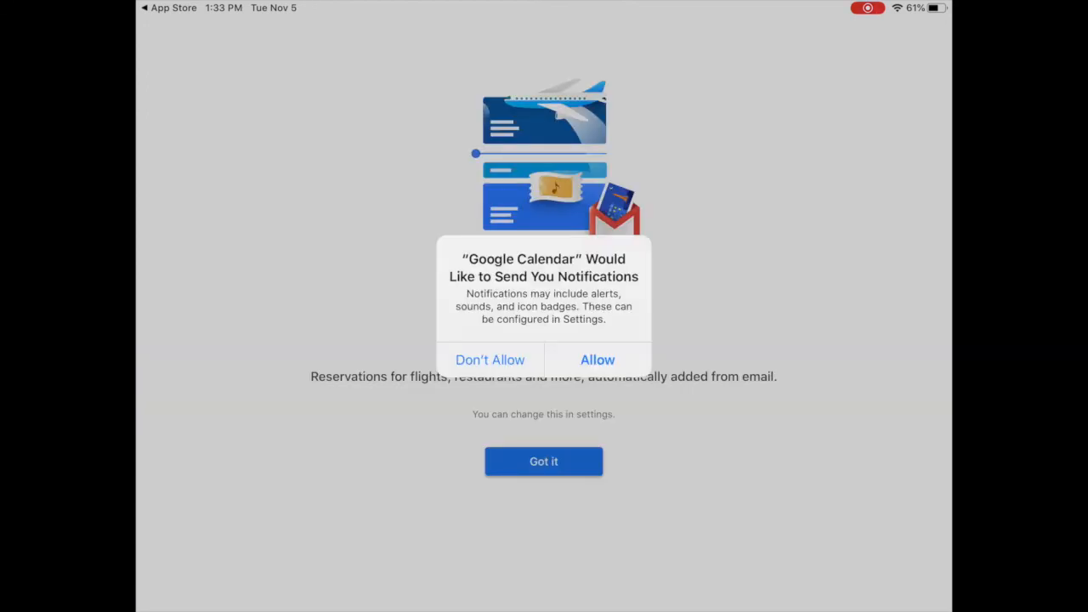
click(598, 360)
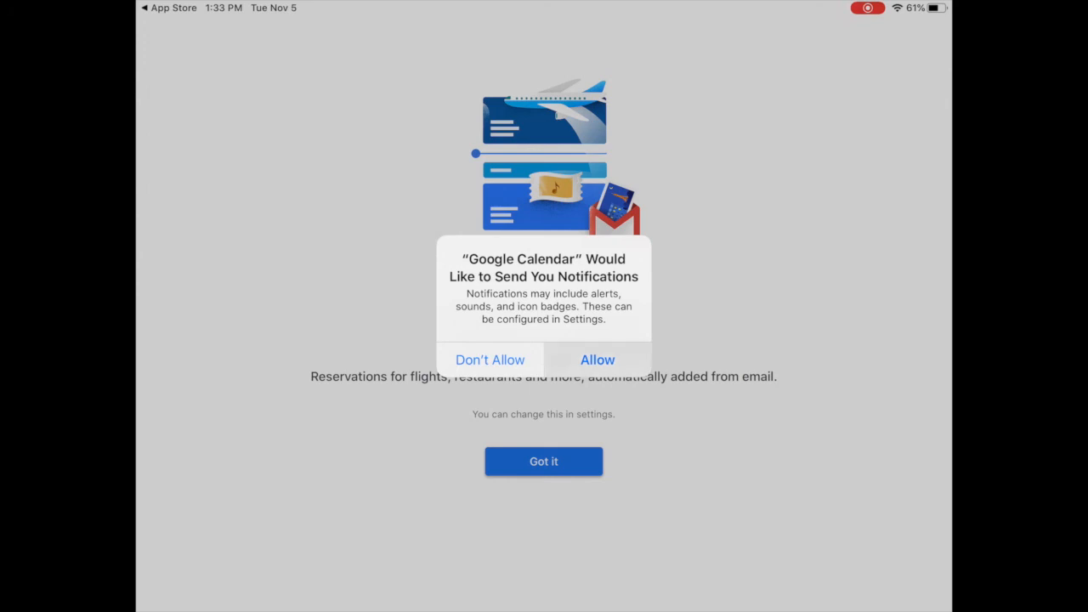
click(544, 462)
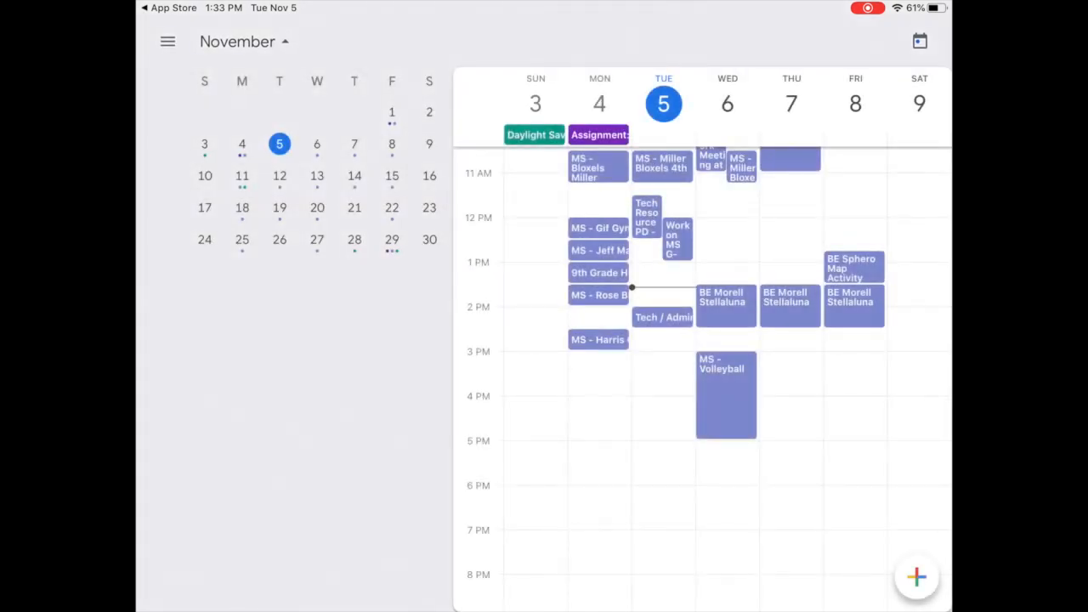
scroll(702, 425, down, 5)
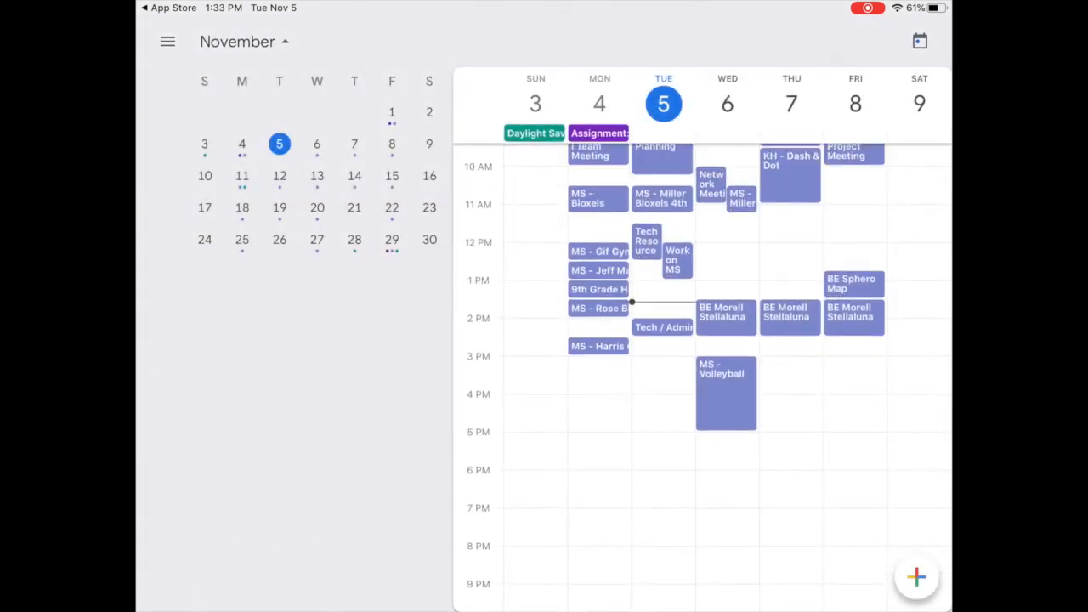